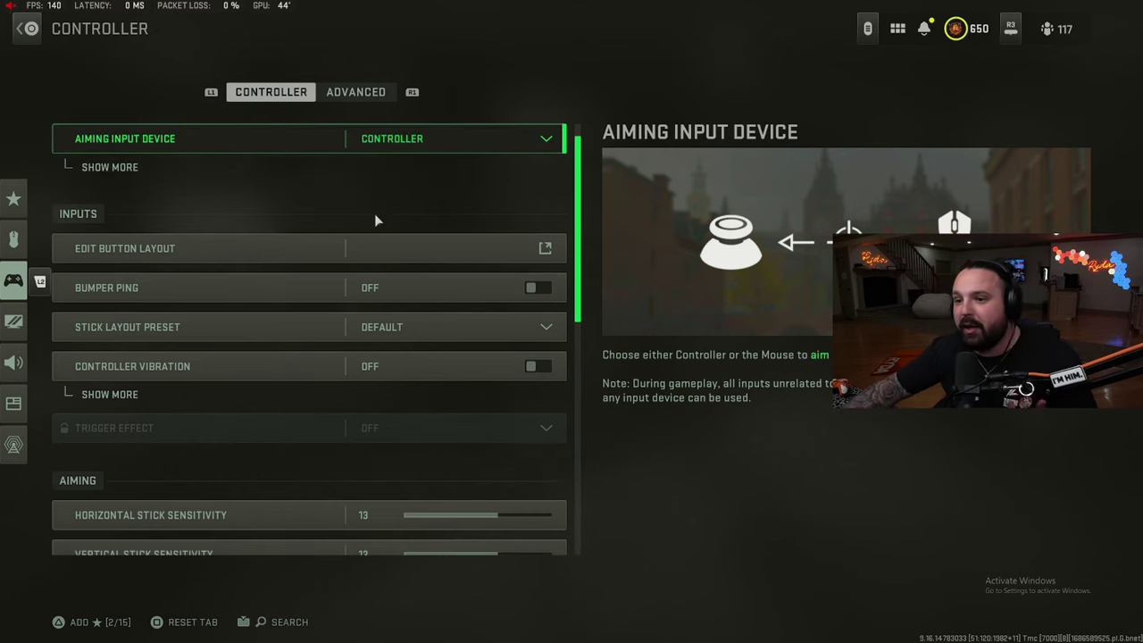
Step: Examine the button layout presets, flip options and custom button layout in the controller's button layout editor, and return to the controller settings
left_click(378, 247)
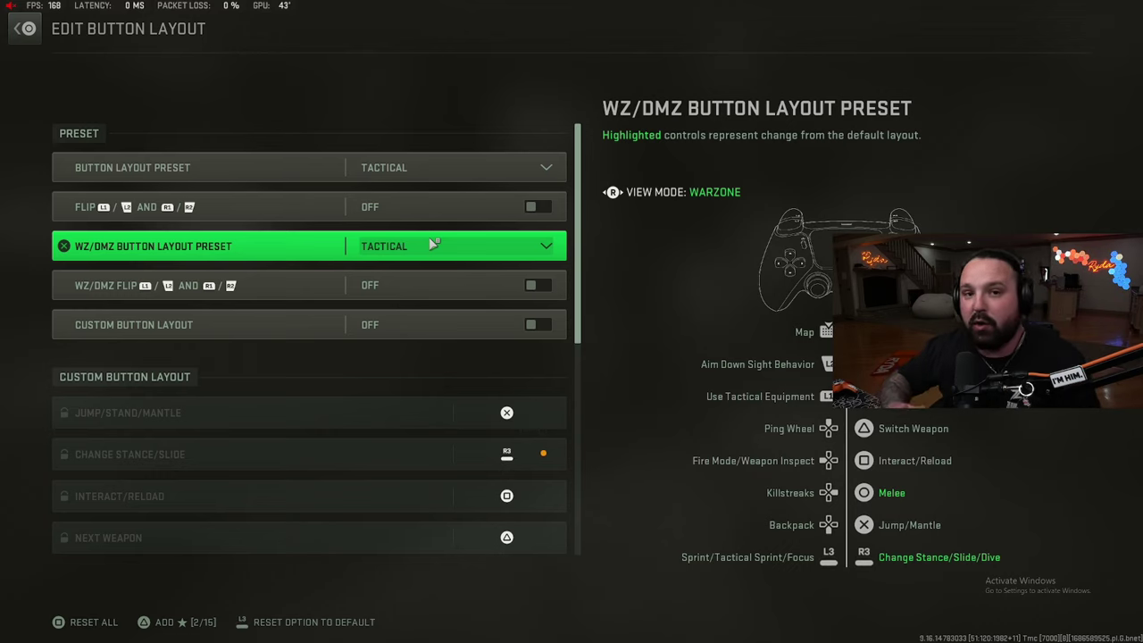
scroll(404, 206, "down", 1)
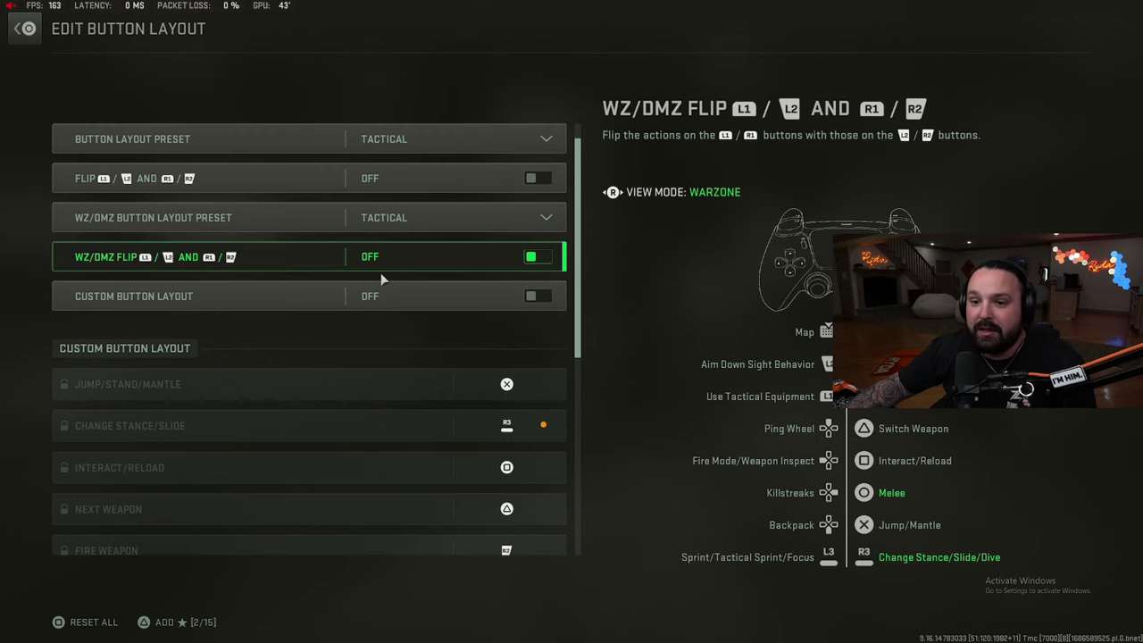
scroll(382, 276, "down", 1)
scroll(446, 252, "down", 12)
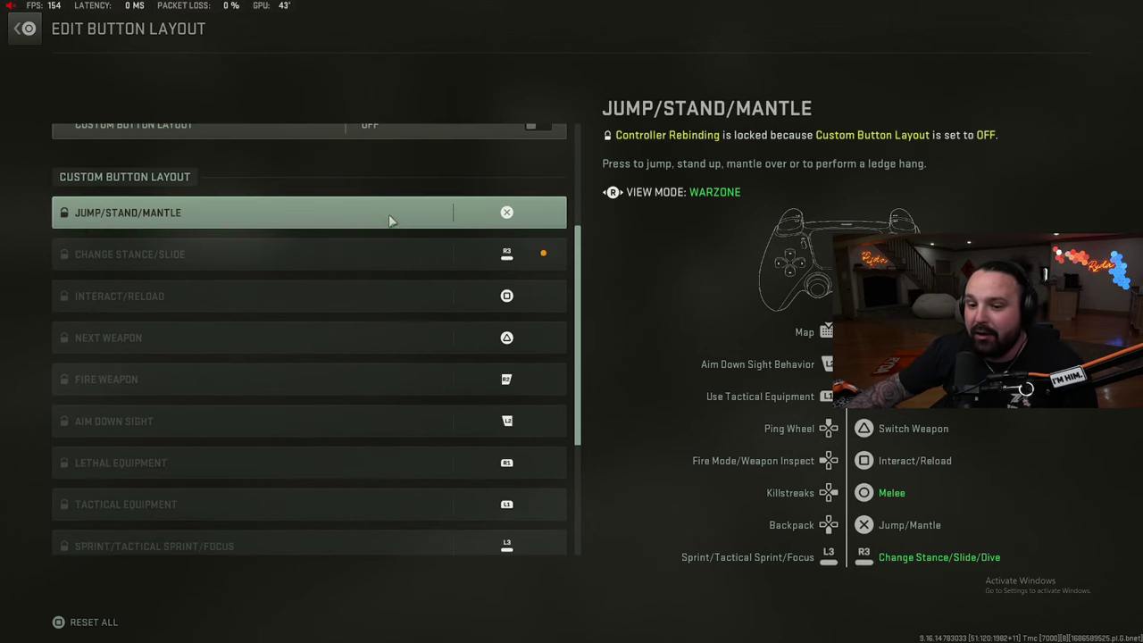
scroll(390, 221, "up", 6)
scroll(390, 220, "up", 6)
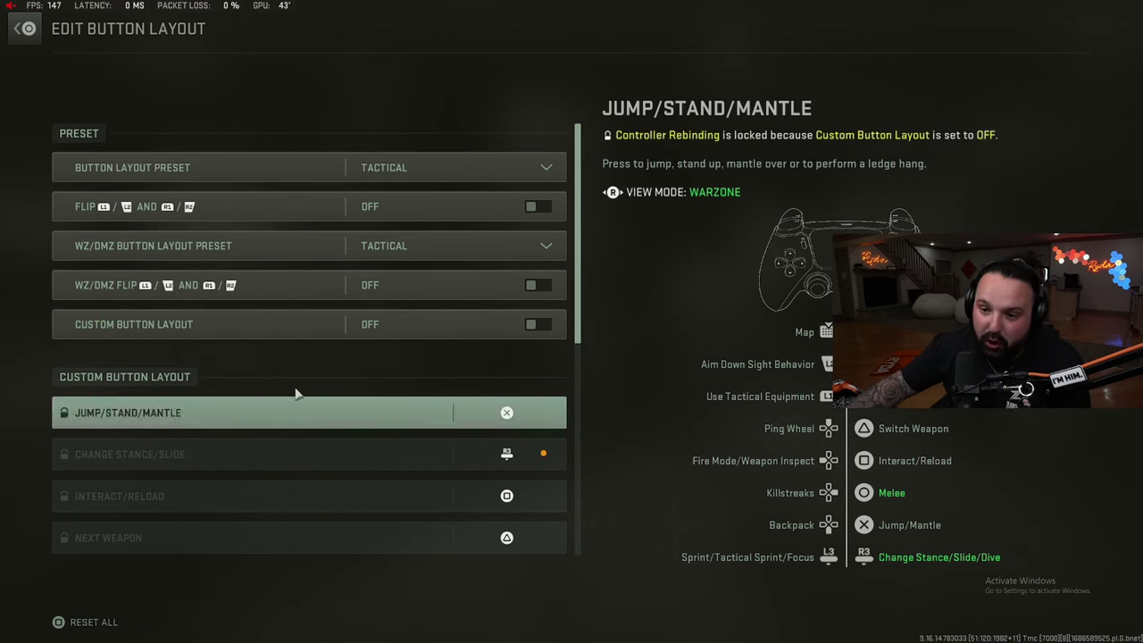
scroll(294, 406, "down", 3)
scroll(294, 405, "up", 3)
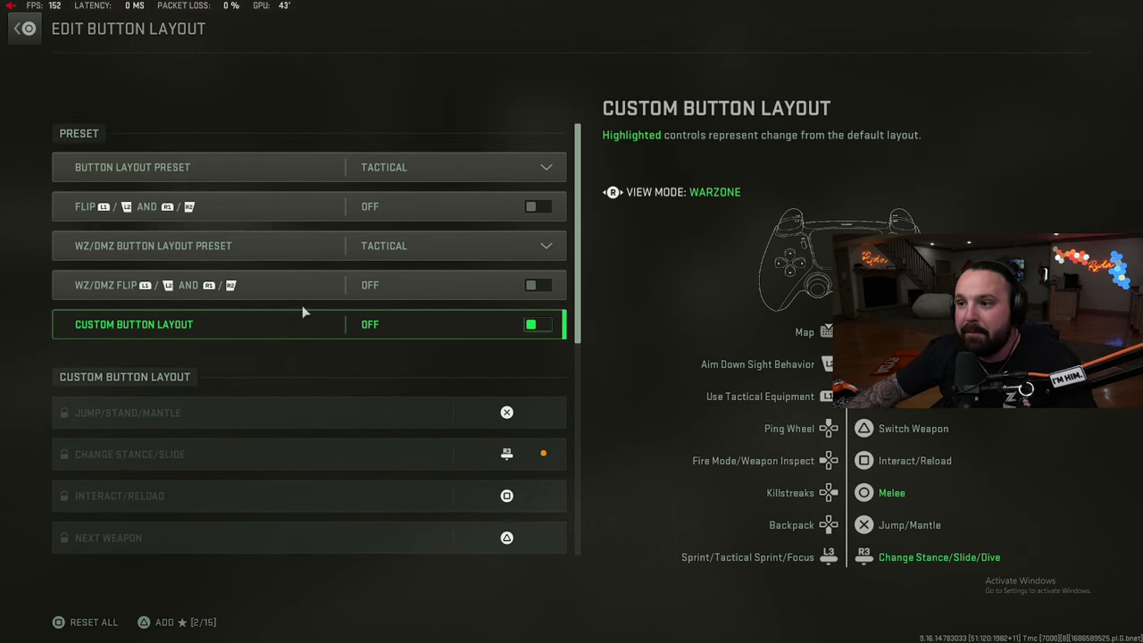
key("Escape")
Step: Review the controller's stick layout, vibration, trigger effect and horizontal and vertical stick sensitivity settings
scroll(337, 259, "down", 1)
scroll(408, 297, "down", 1)
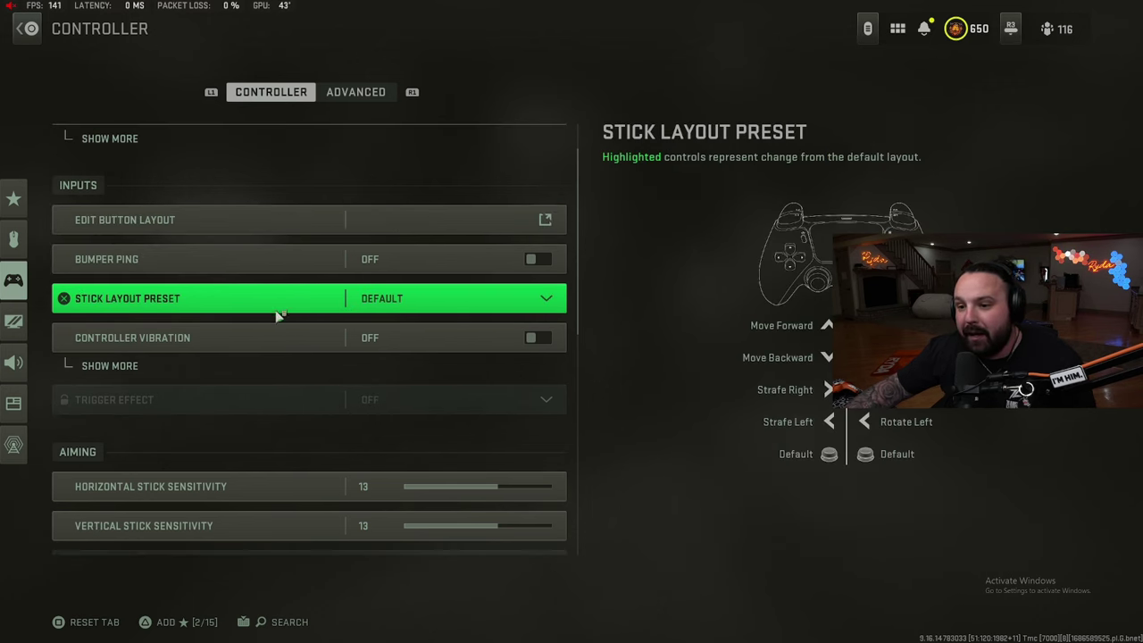
scroll(398, 300, "down", 1)
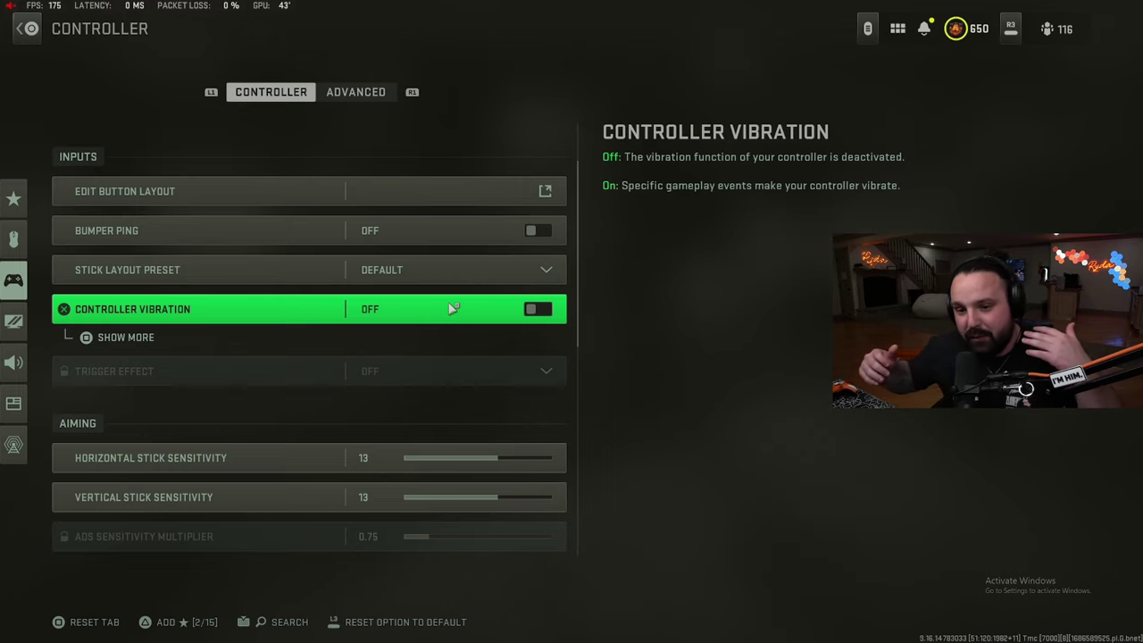
scroll(454, 308, "down", 3)
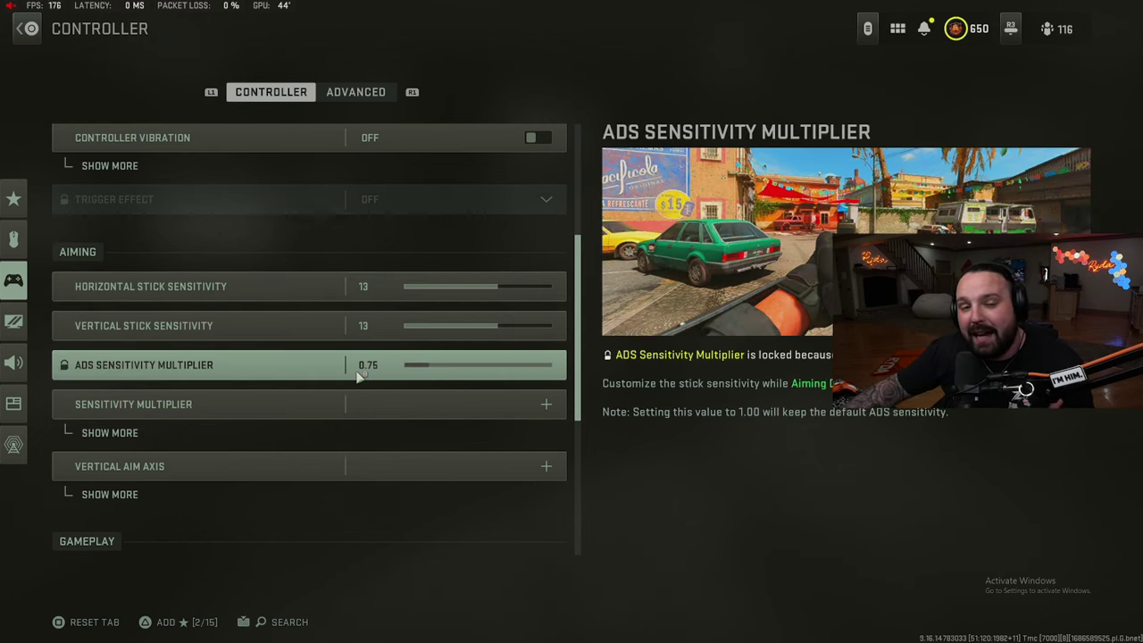
scroll(289, 363, "down", 1)
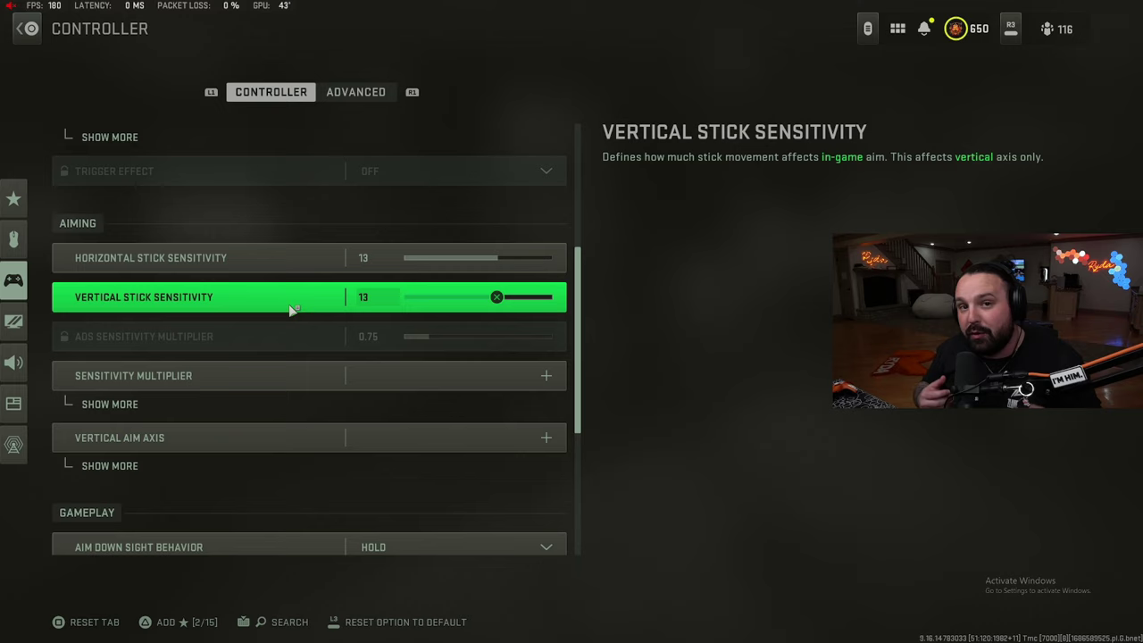
Step: Expand the Sensitivity Multiplier and Vertical Aim Axis groups one after the other to check their sub-settings, collapsing each again
left_click(98, 404)
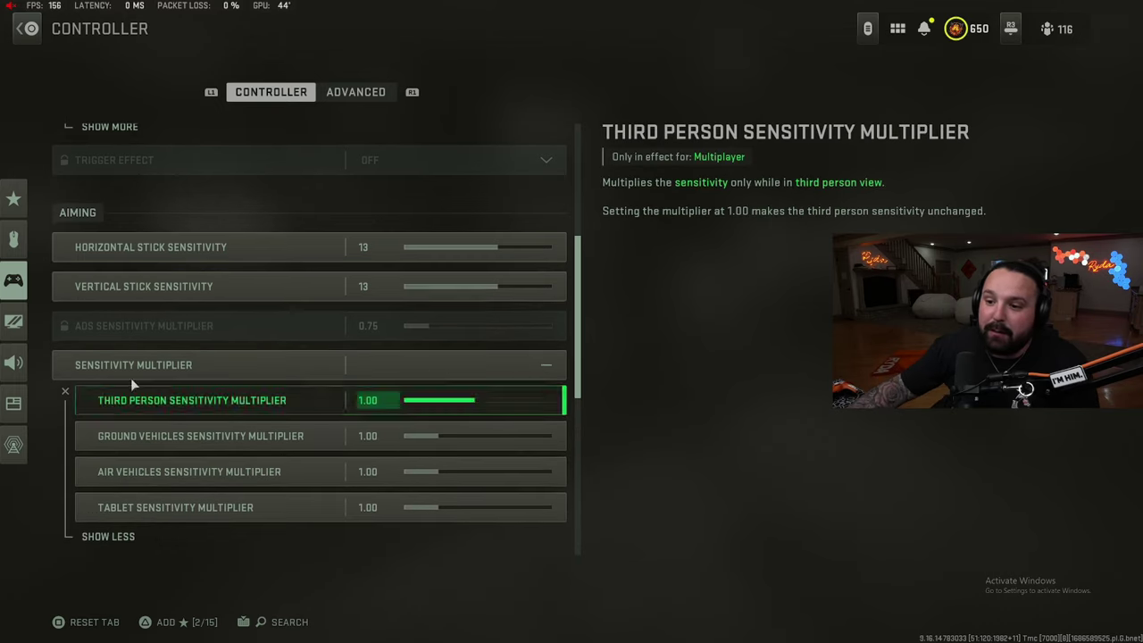
scroll(125, 357, "down", 1)
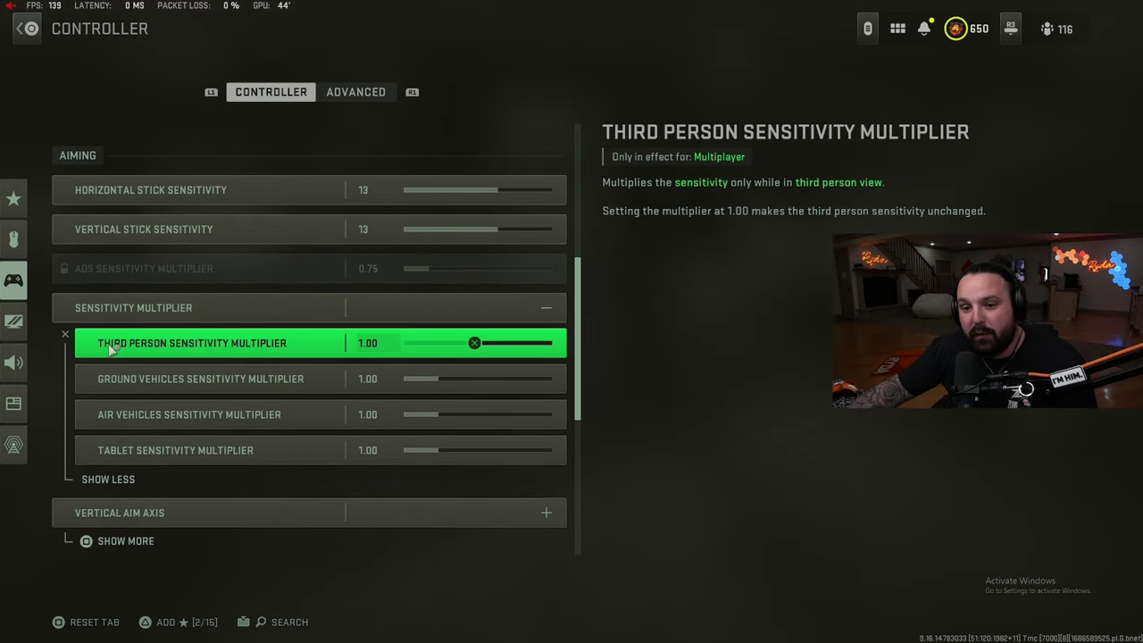
left_click(116, 478)
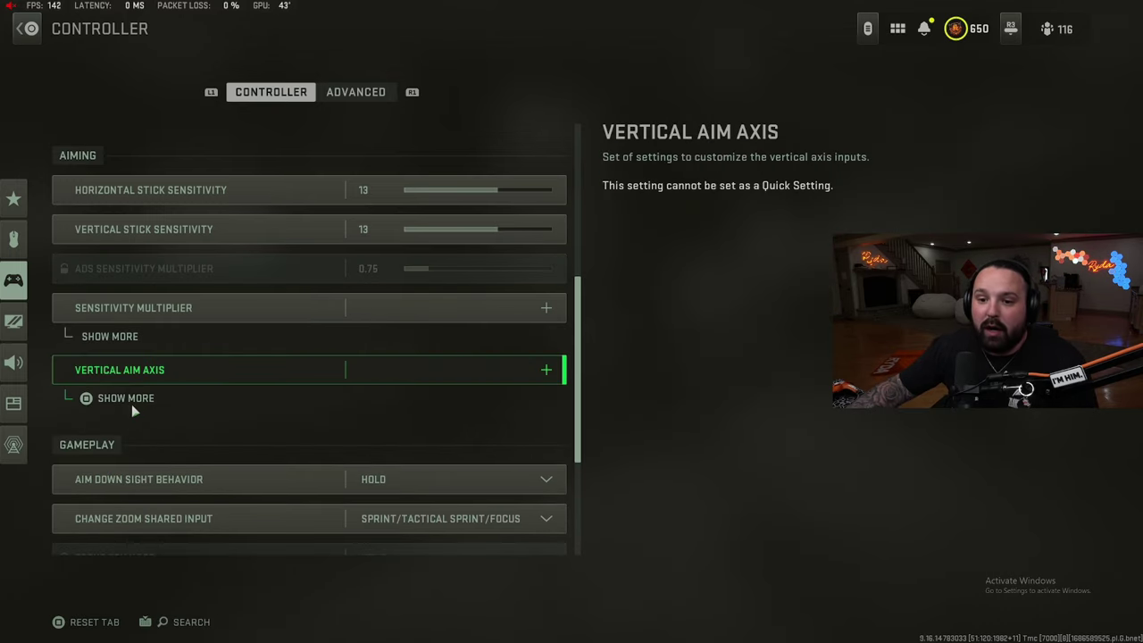
left_click(133, 407)
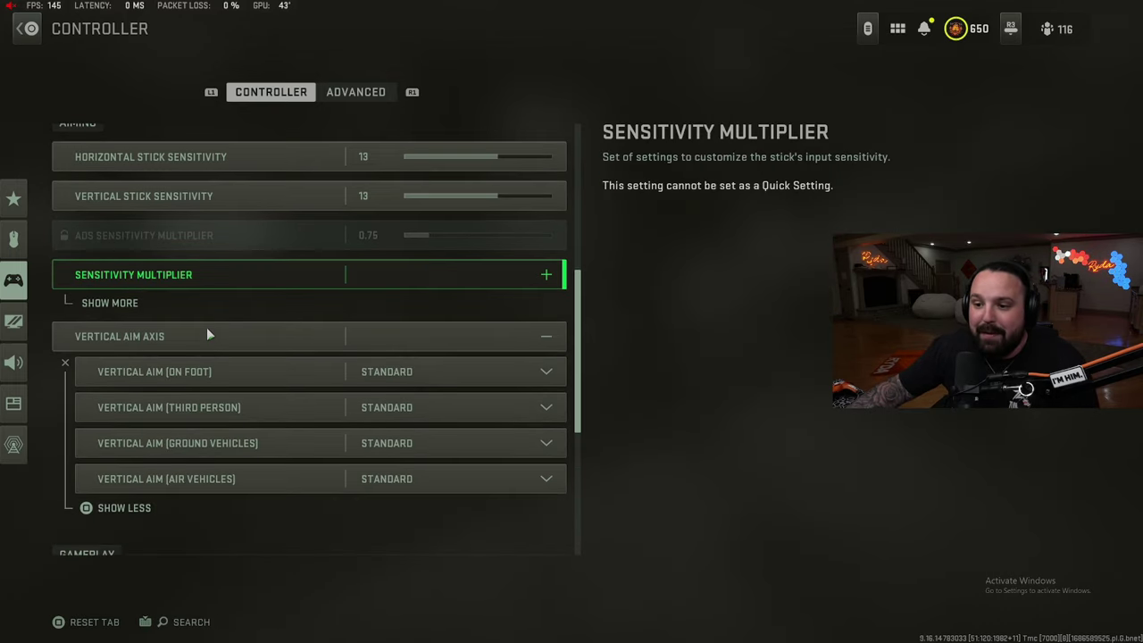
left_click(125, 508)
Step: Choose Prioritize Interact as the Interact/Reload Behavior in the controller's Gameplay settings
scroll(216, 401, "down", 3)
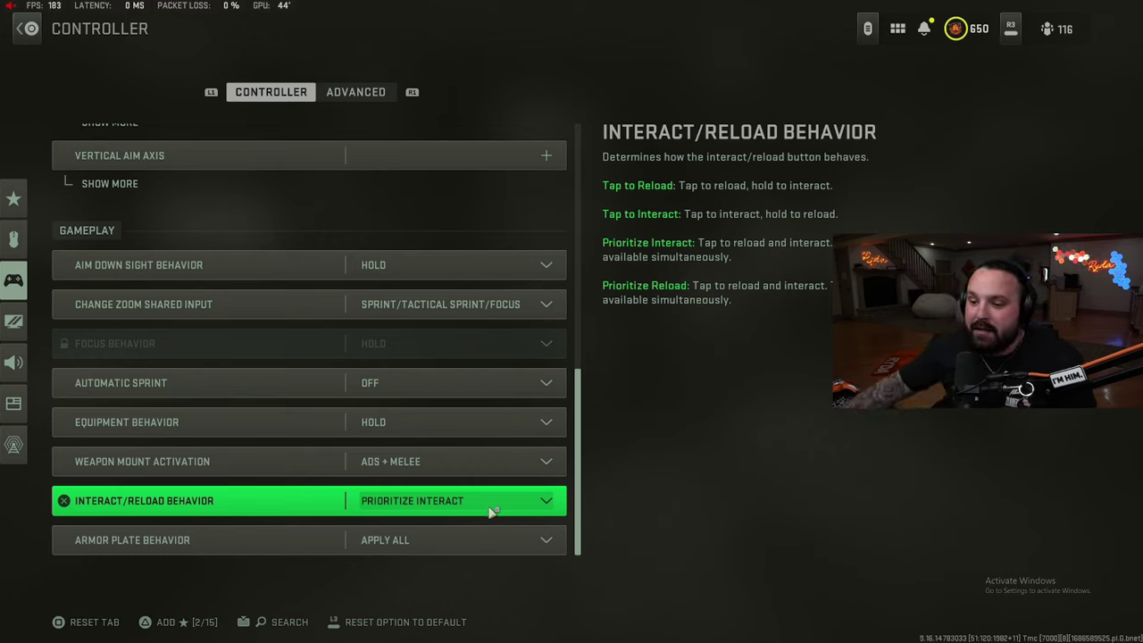
left_click(485, 505)
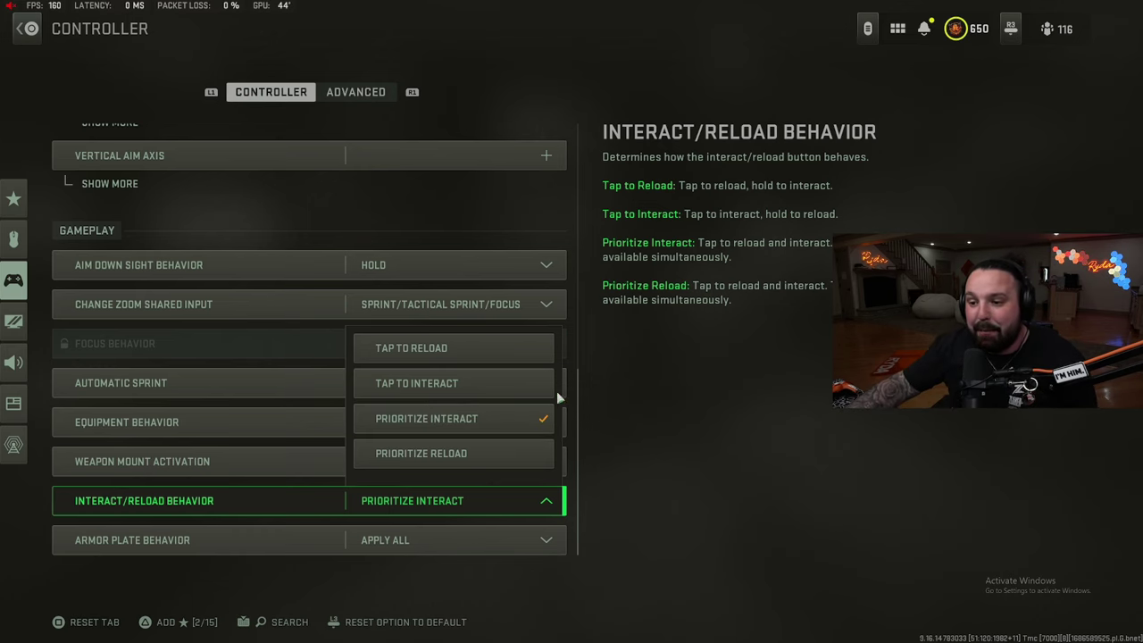
left_click(447, 424)
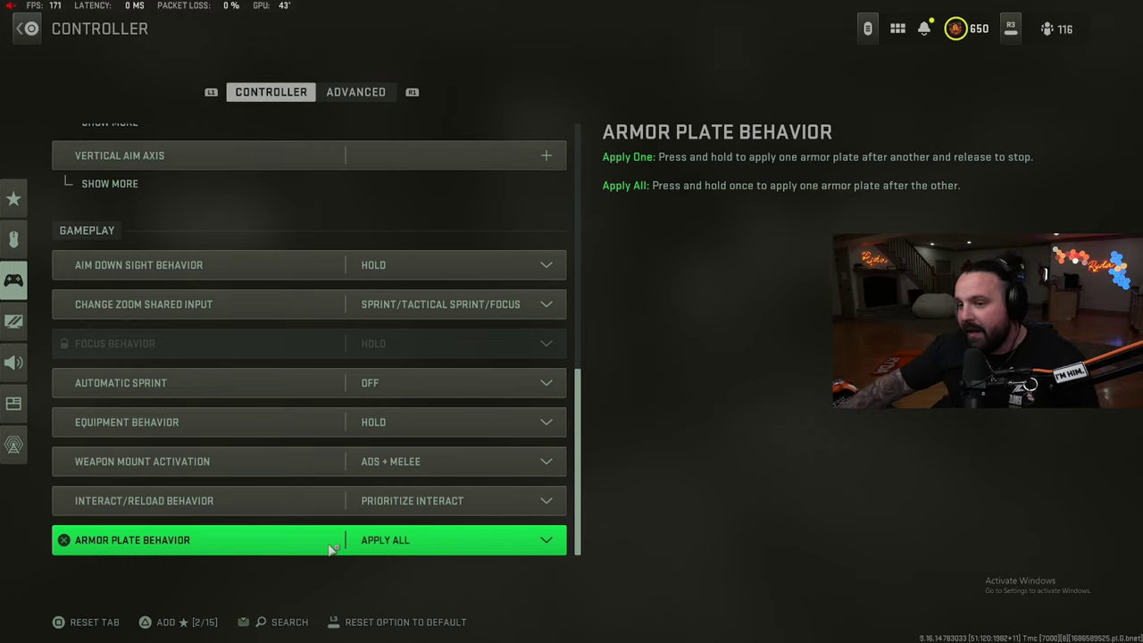
Step: Review the advanced controller settings for aim assist, response curve, focus ADS sensitivity multiplier and ADS sensitivity transition timing
left_click(358, 92)
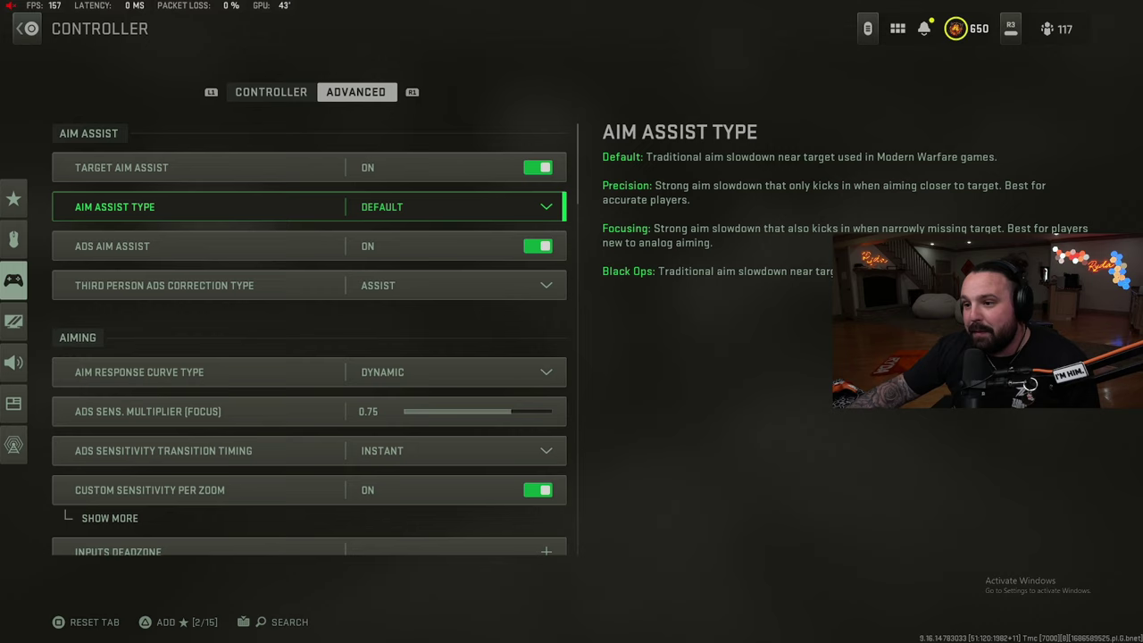
key("Up")
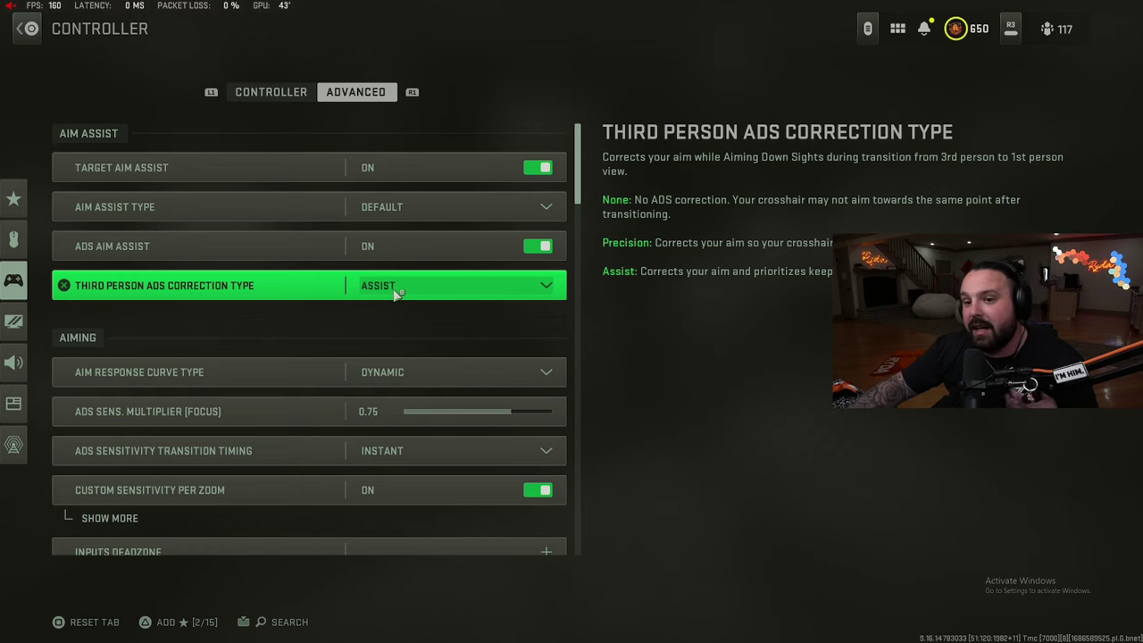
scroll(275, 319, "down", 1)
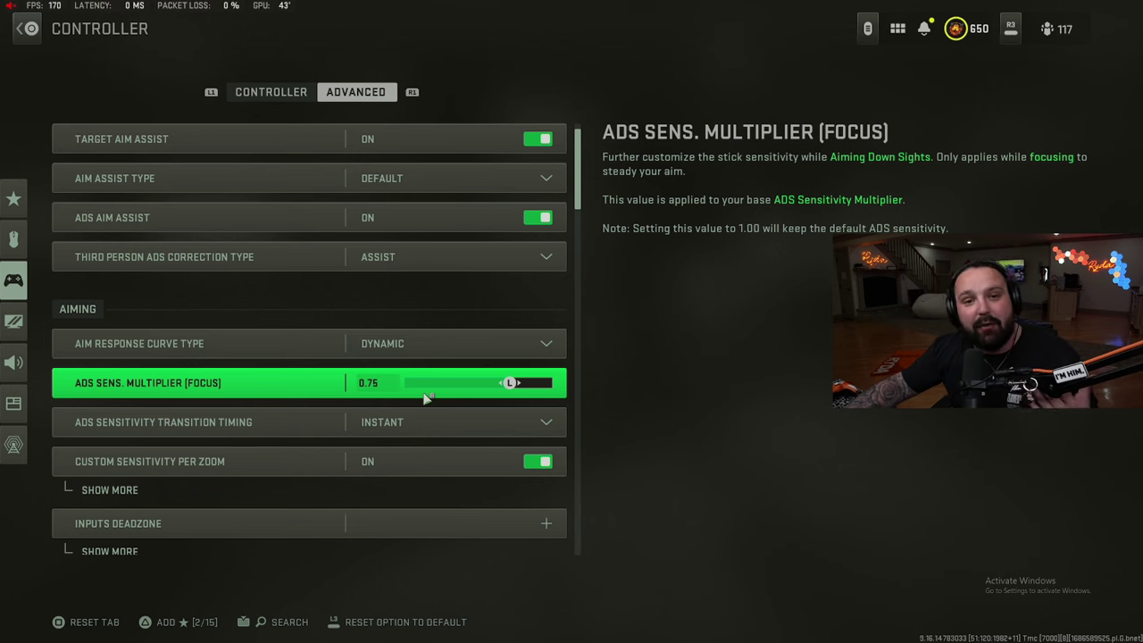
scroll(268, 400, "down", 1)
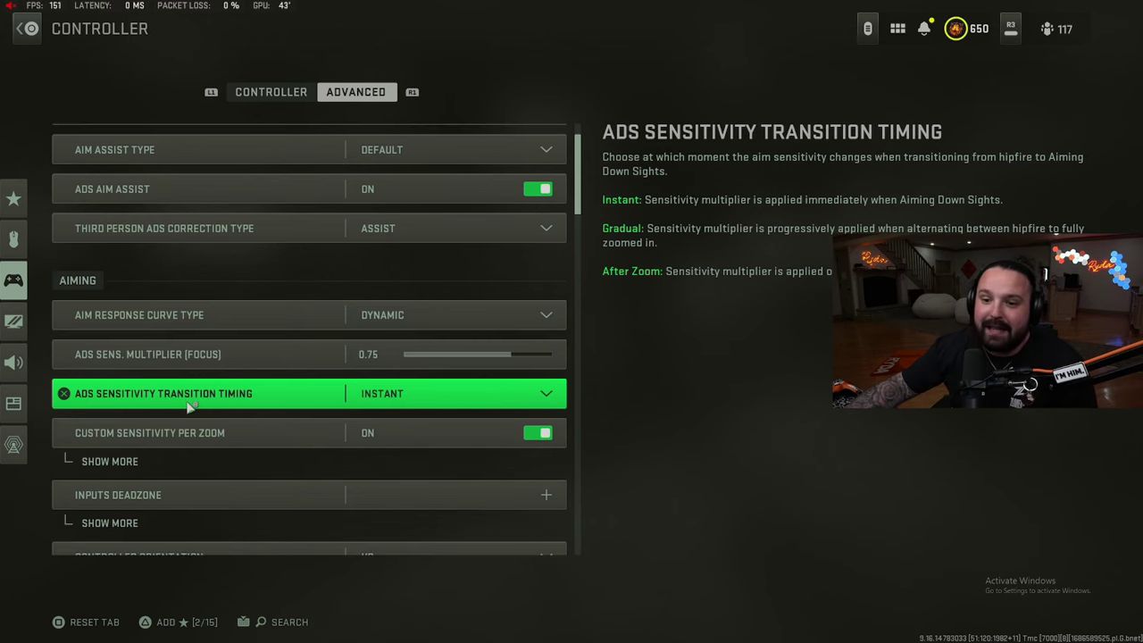
scroll(348, 399, "down", 1)
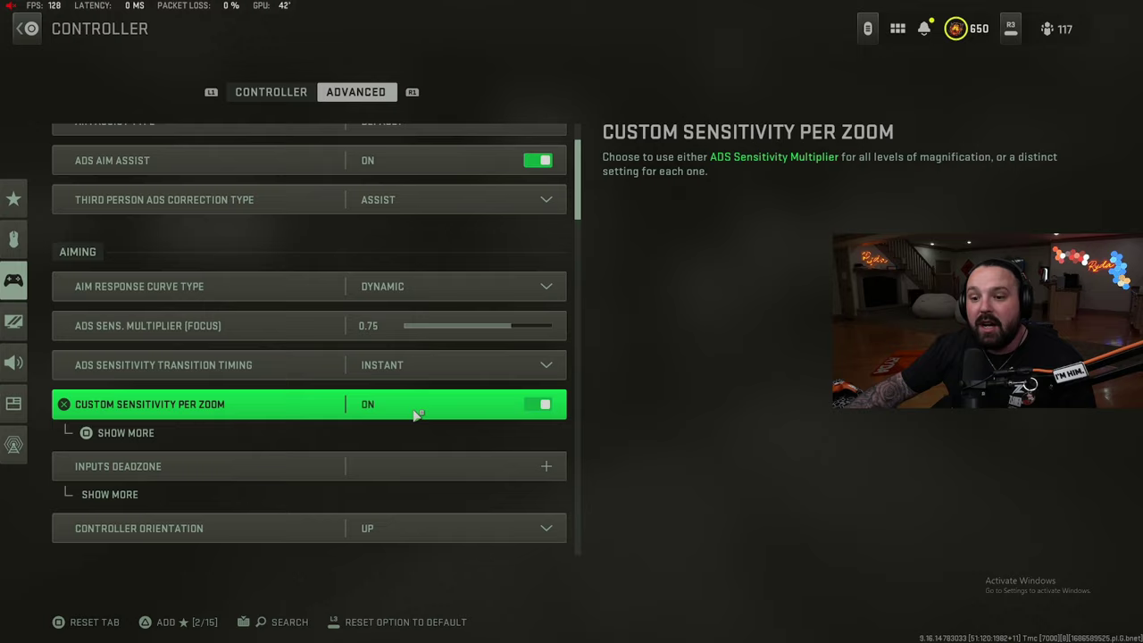
Step: Expand Custom Sensitivity Per Zoom to check the ADS multipliers for every zoom level, and collapse it again
left_click(115, 433)
scroll(153, 435, "down", 4)
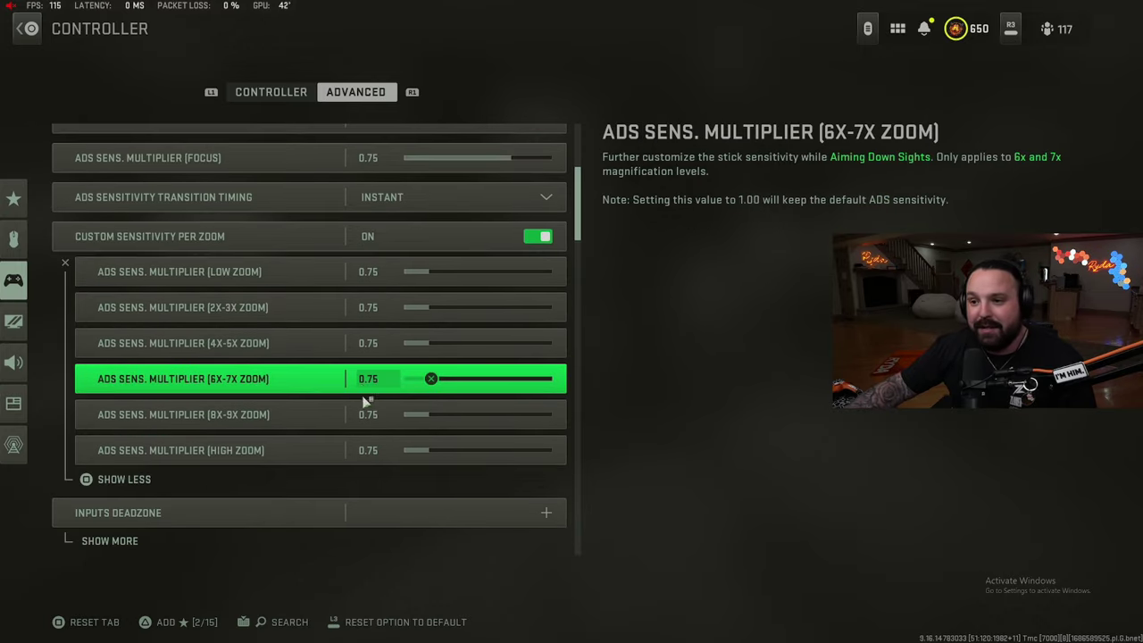
left_click(146, 479)
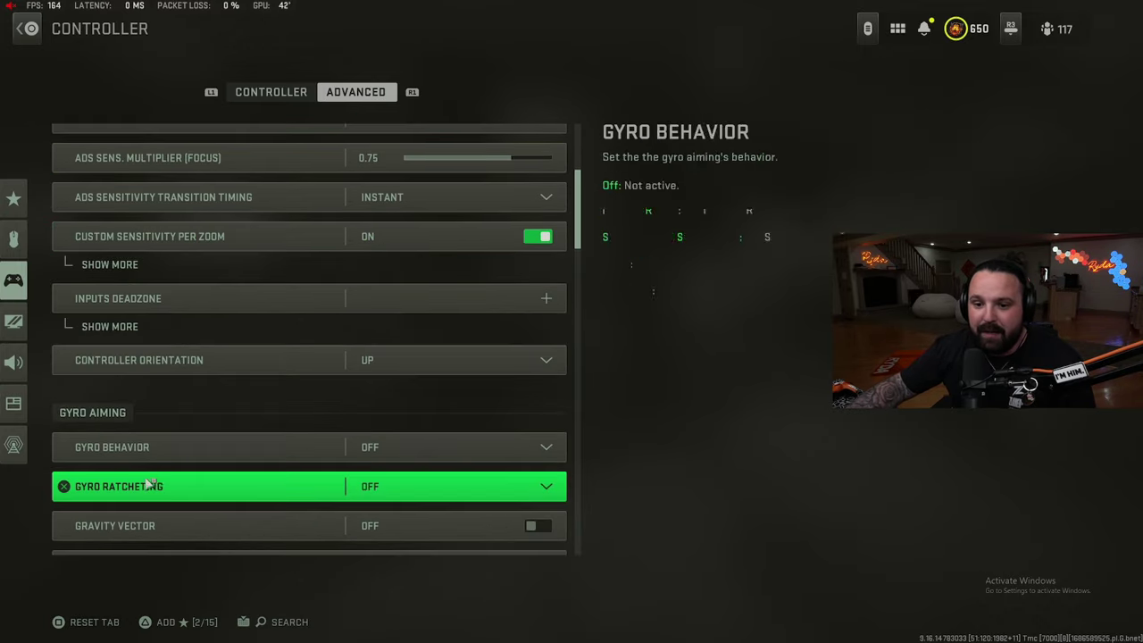
Step: Expand Inputs Deadzone to check the stick minimum, stick maximum and trigger deadzones, and collapse it again
left_click(87, 326)
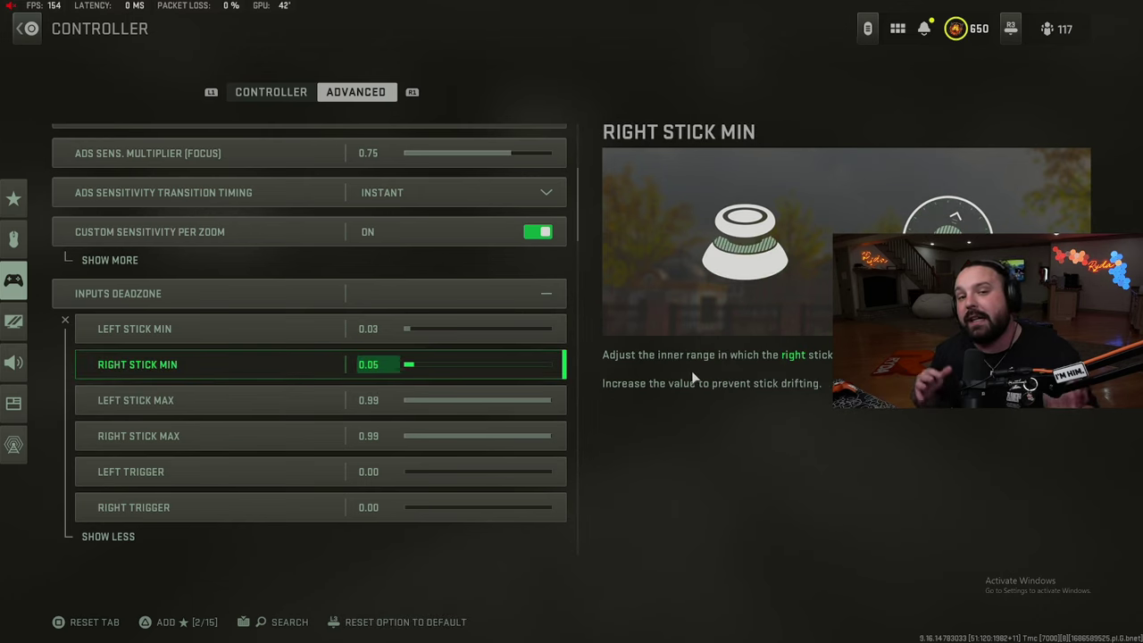
left_click(241, 332)
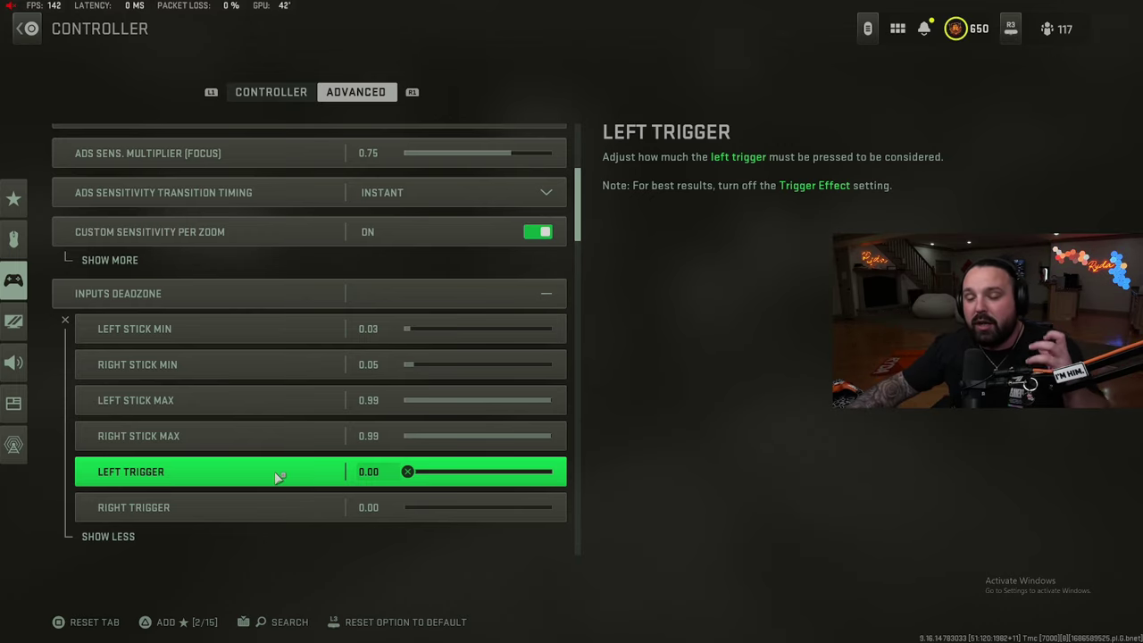
left_click(134, 539)
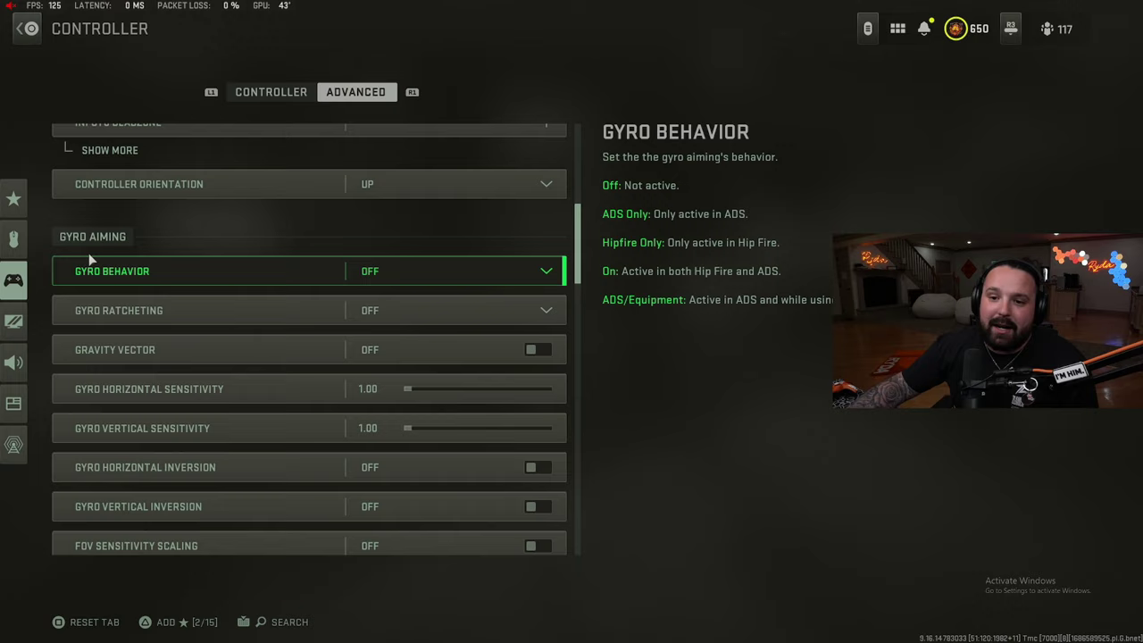
Step: Examine the advanced controller settings for movement, combat, vehicle and overlay behaviors
scroll(202, 333, "down", 15)
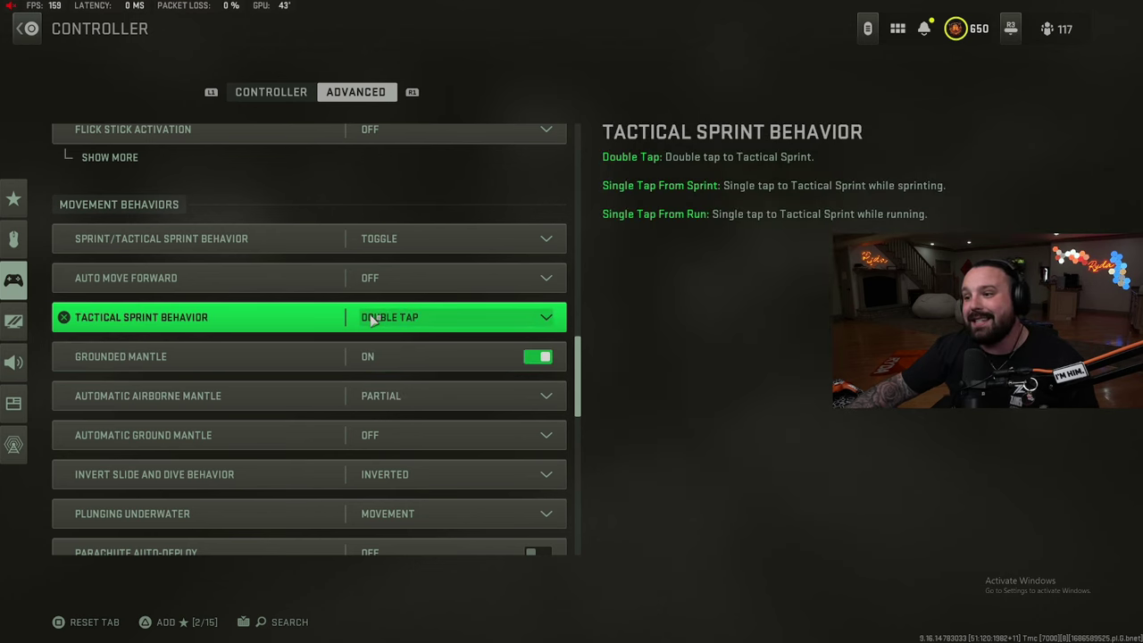
scroll(368, 324, "down", 1)
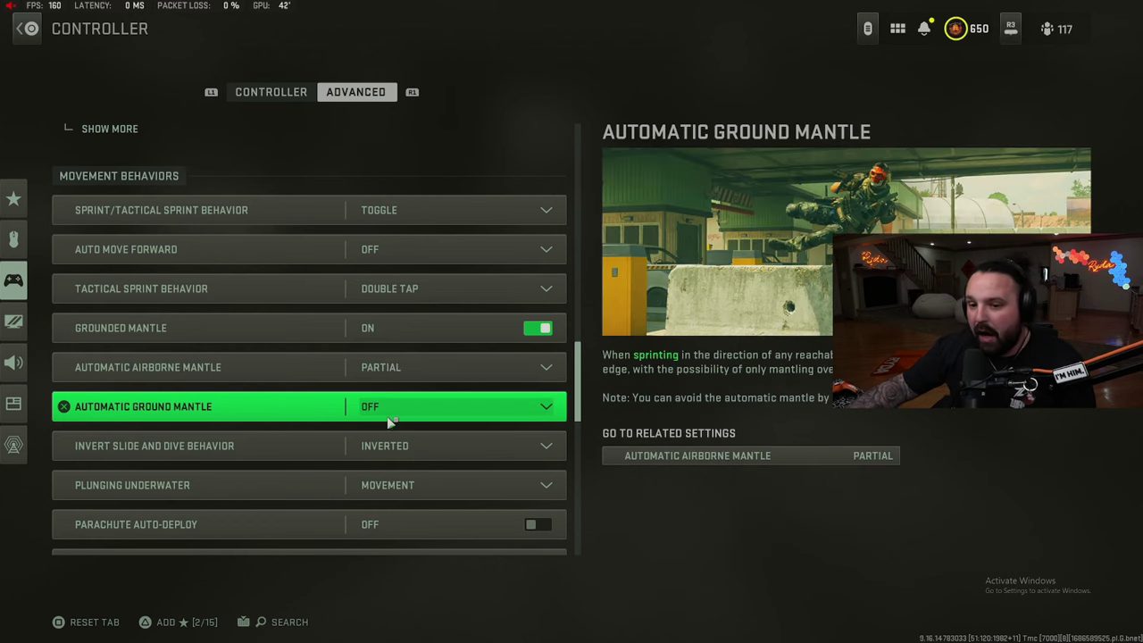
scroll(390, 422, "down", 1)
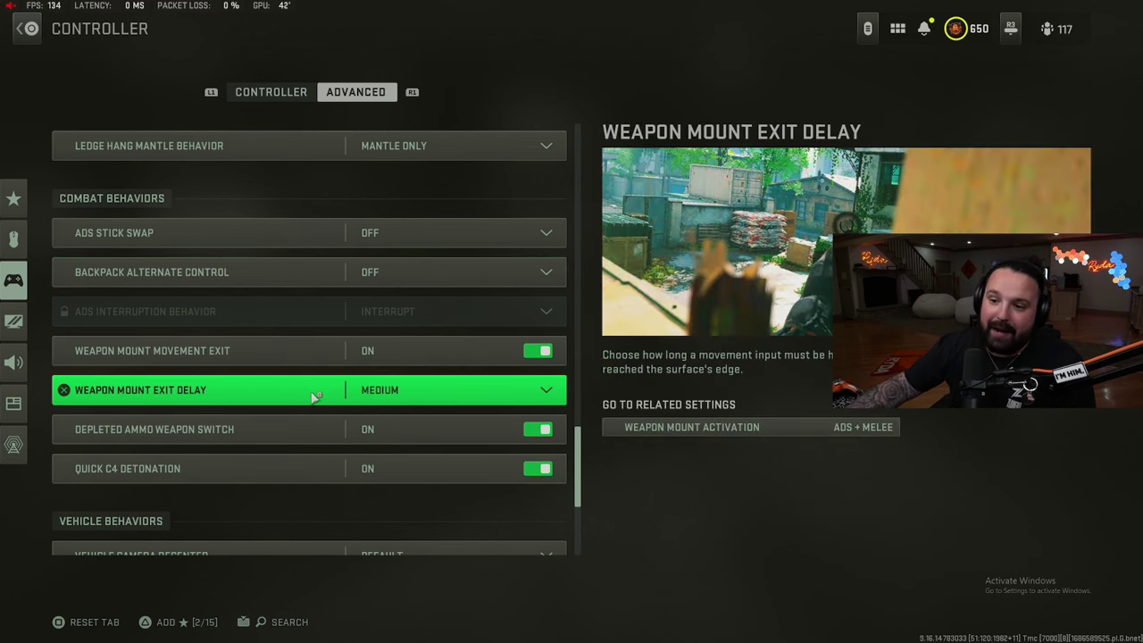
scroll(293, 420, "down", 1)
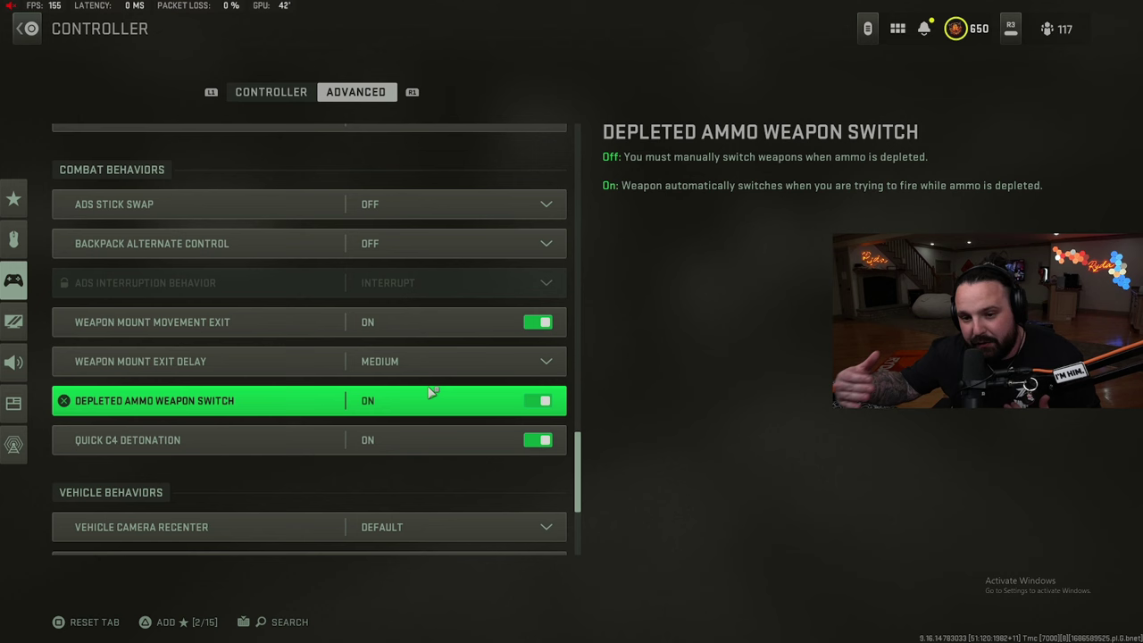
scroll(428, 393, "down", 1)
scroll(266, 378, "down", 2)
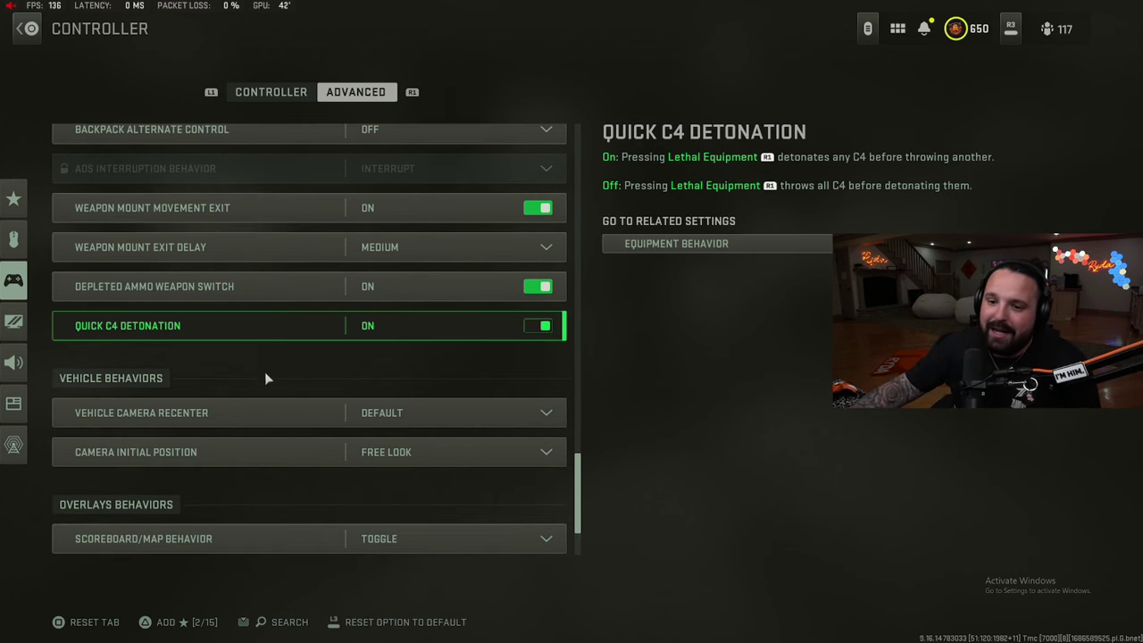
scroll(322, 400, "down", 1)
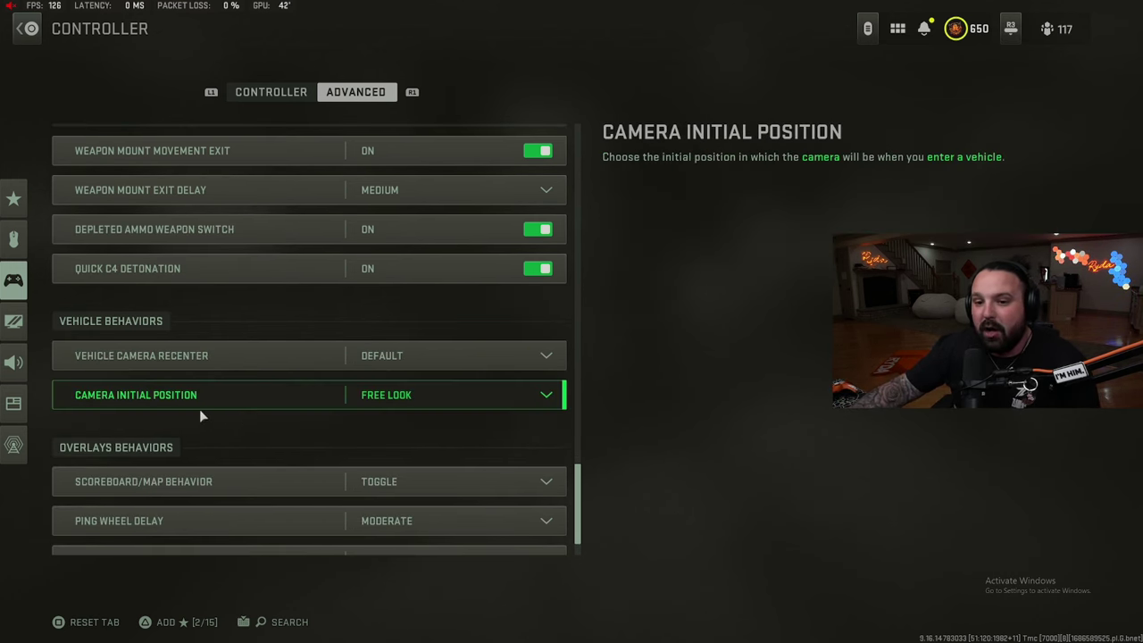
scroll(366, 387, "down", 2)
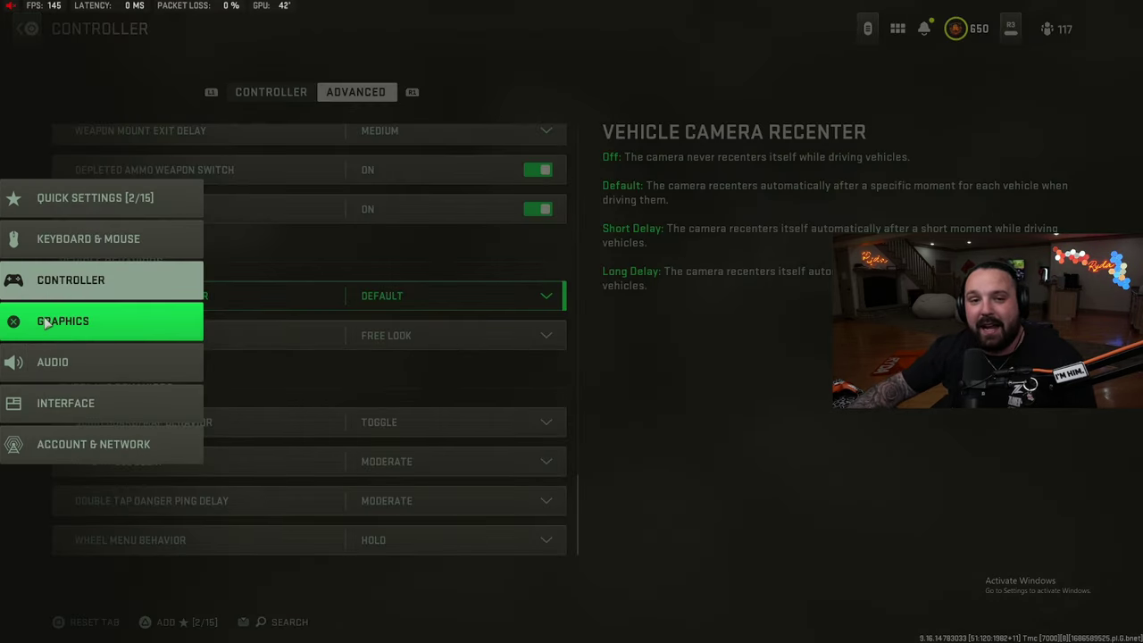
Step: Open the Graphics settings and review the display mode, refresh rate, resolution, aspect ratio and V-Sync options
left_click(45, 323)
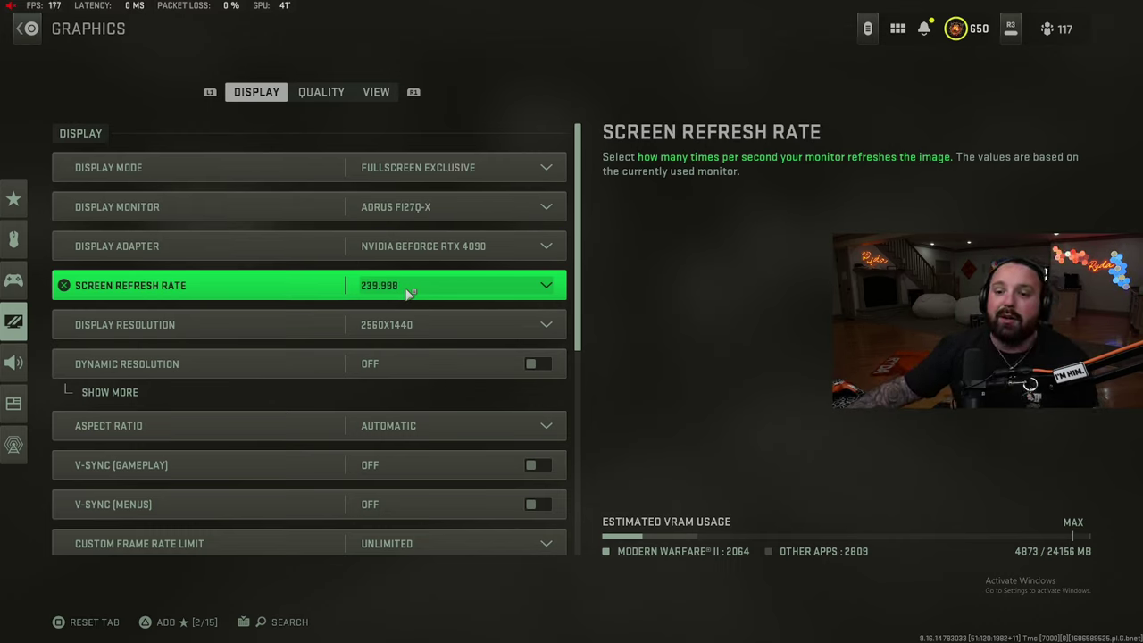
scroll(407, 295, "down", 1)
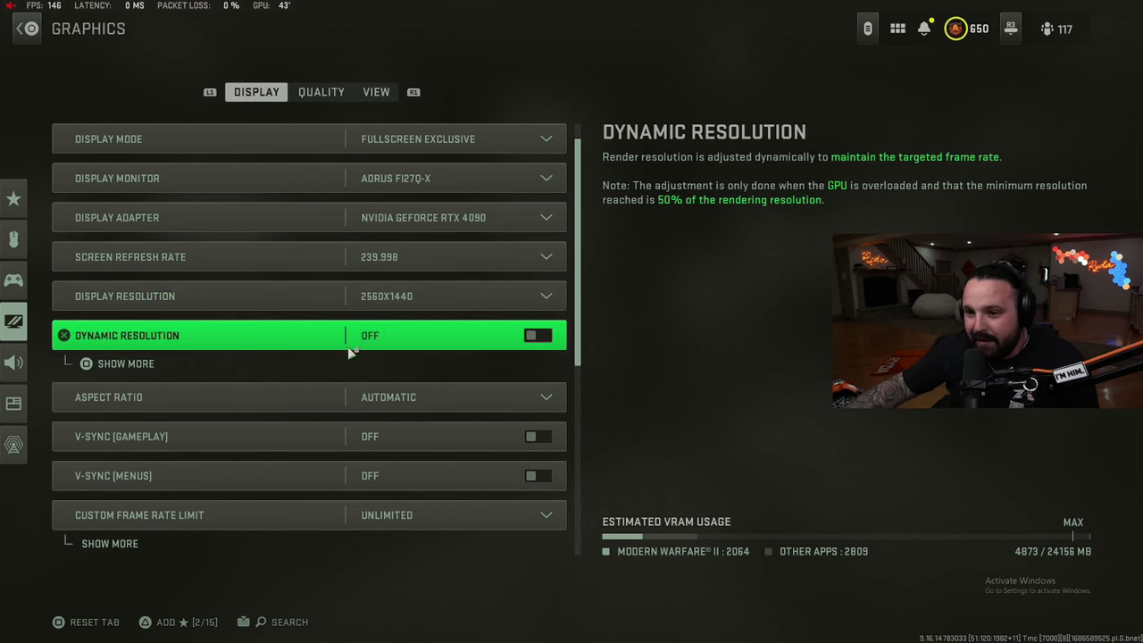
scroll(112, 358, "down", 3)
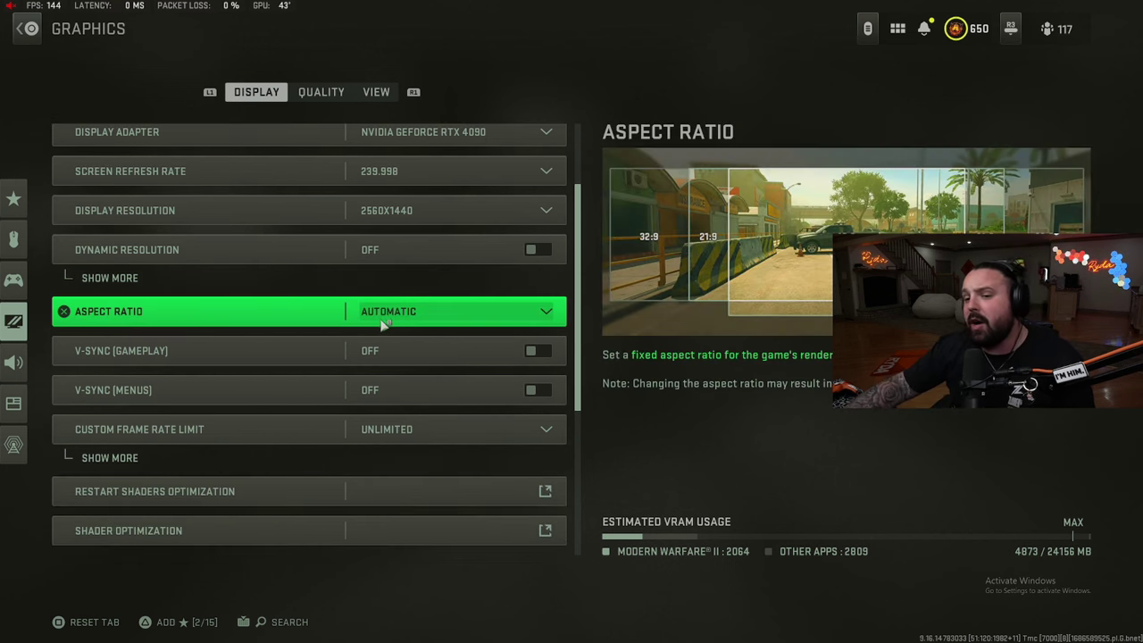
scroll(221, 330, "down", 1)
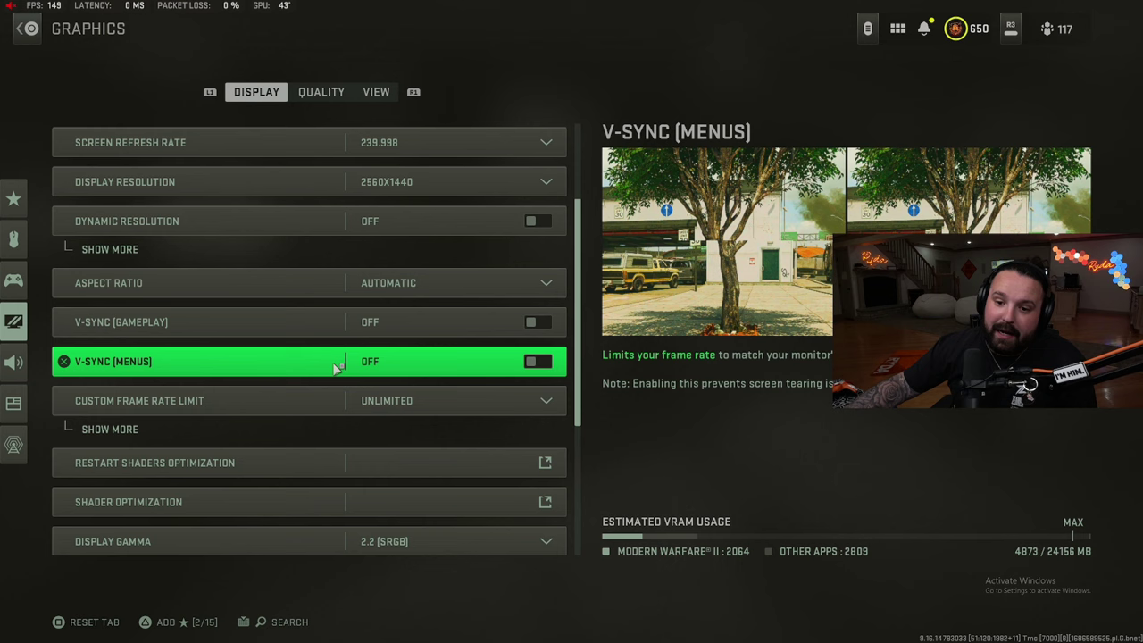
scroll(295, 376, "down", 1)
Step: Expand Custom Frame Rate Limit to check its individual limits, collapse it, and check the remaining display options including brightness
left_click(149, 404)
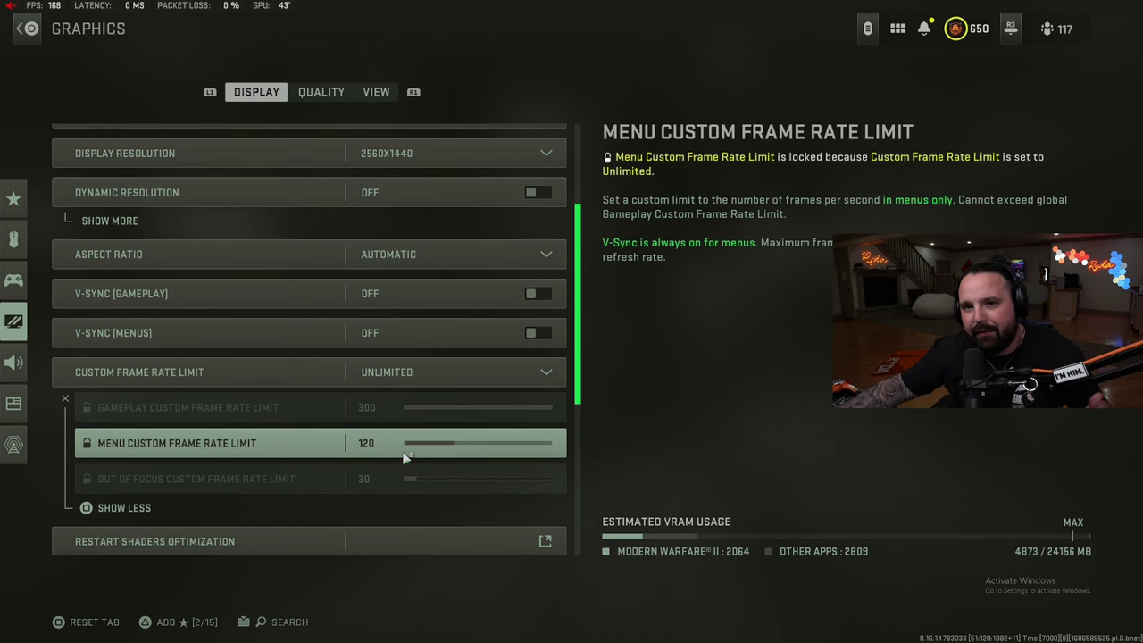
scroll(232, 429, "down", 2)
scroll(314, 413, "down", 1)
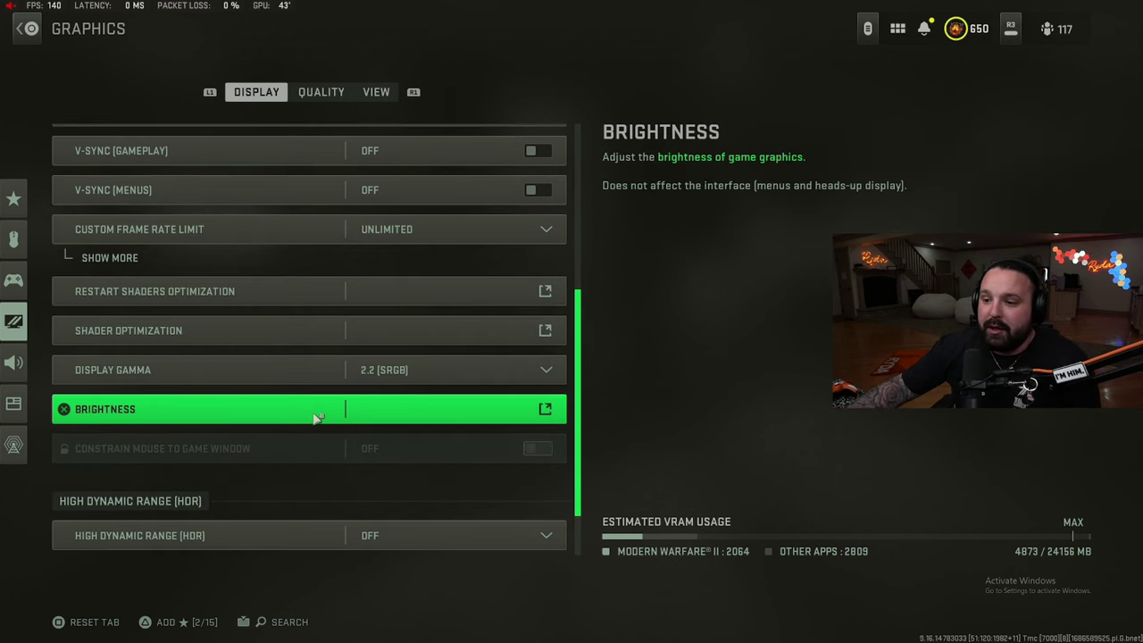
left_click(322, 414)
key("Escape")
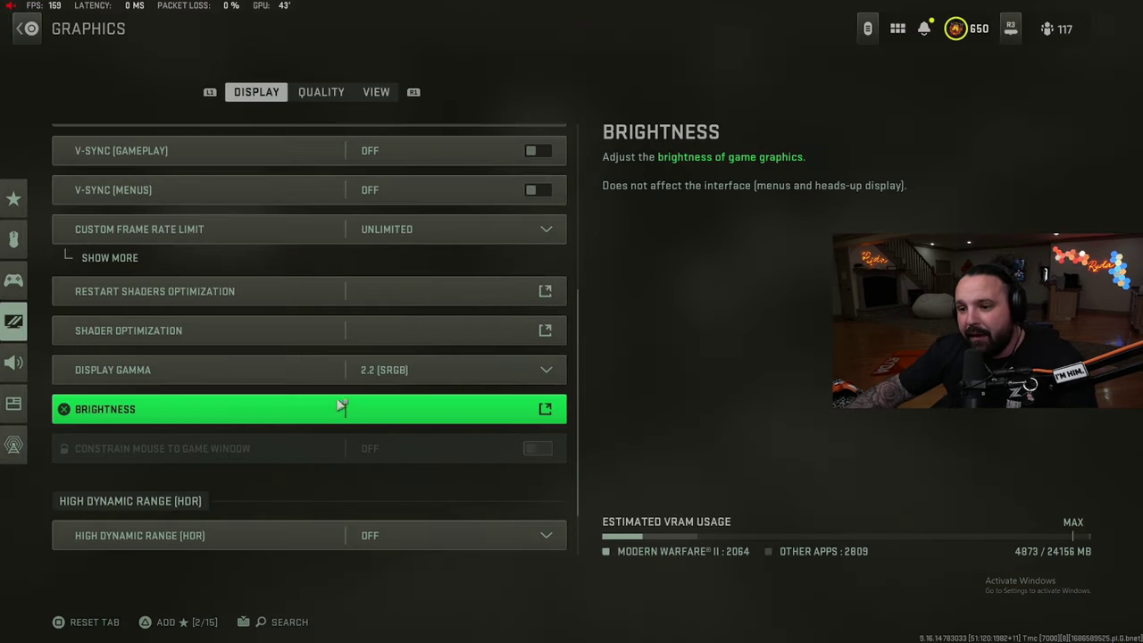
scroll(437, 465, "down", 2)
Step: Show the graphics Quality settings and expand Upscaling / Sharpening to check the FidelityFX CAS strength, collapsing it again
left_click(321, 92)
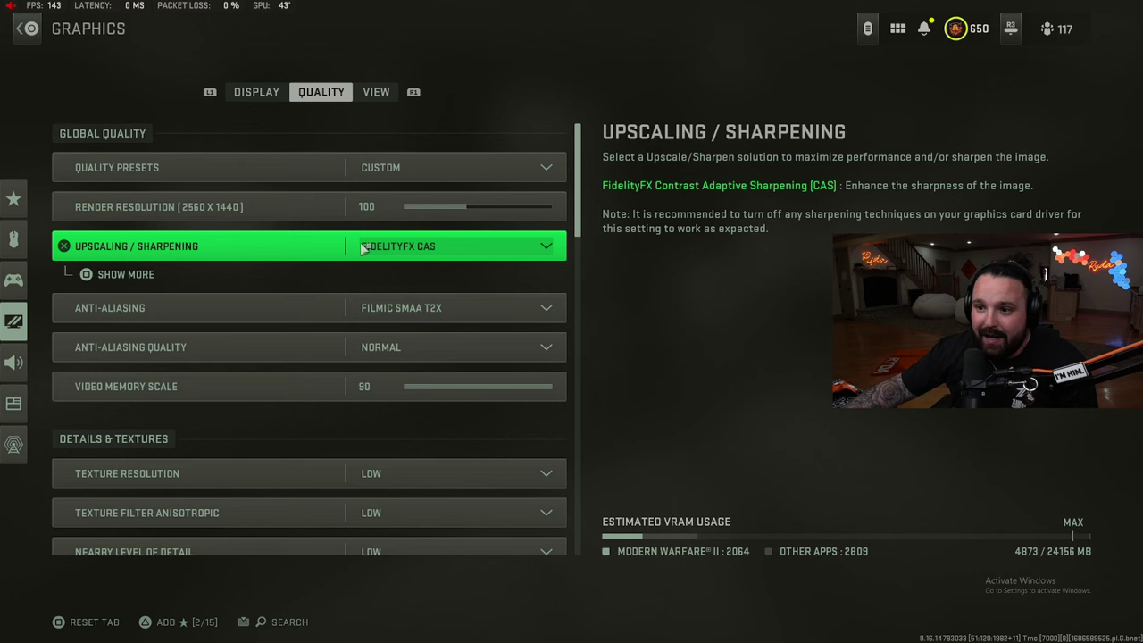
left_click(107, 278)
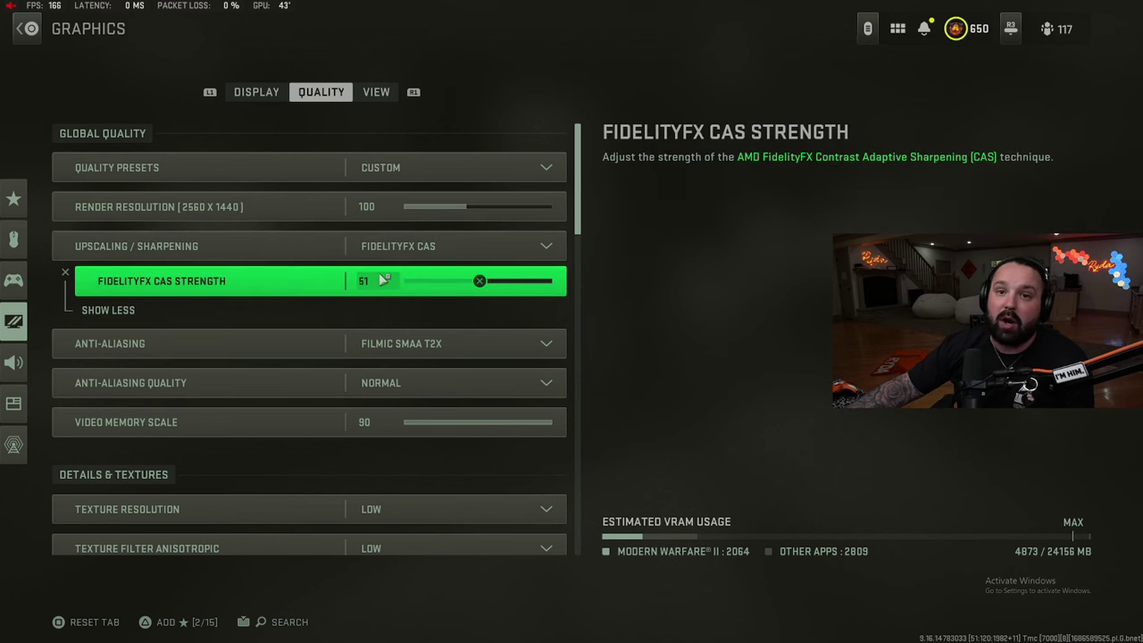
left_click(162, 313)
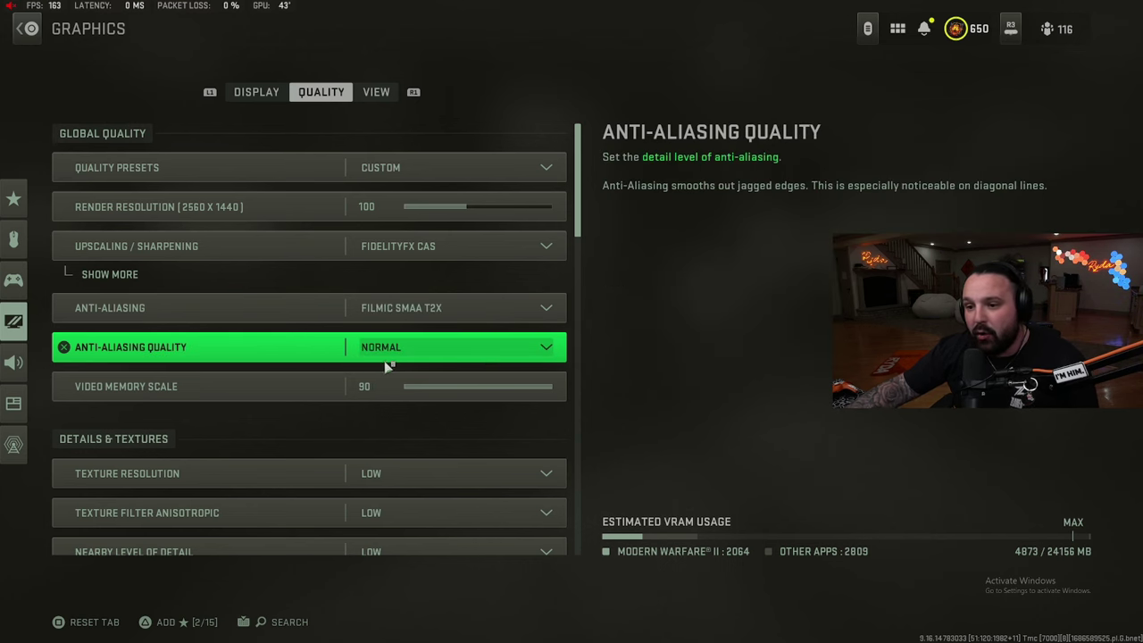
Step: Review the quality settings from anti-aliasing and video memory scale through textures, level of detail, particles and bullet impacts
scroll(304, 371, "down", 1)
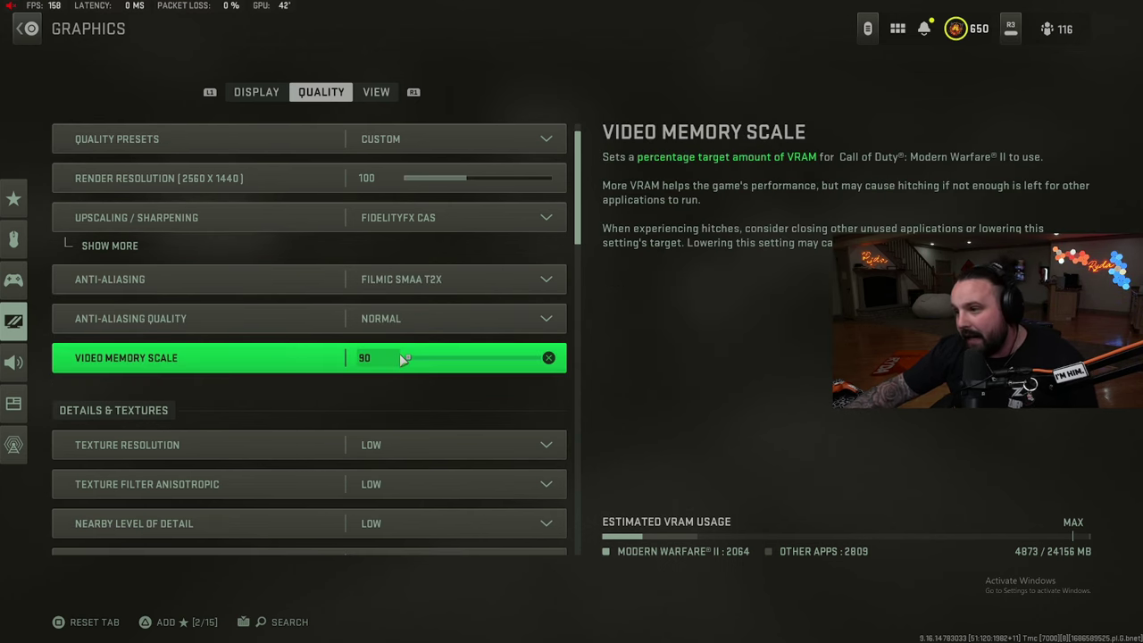
scroll(330, 373, "down", 2)
scroll(330, 373, "down", 2)
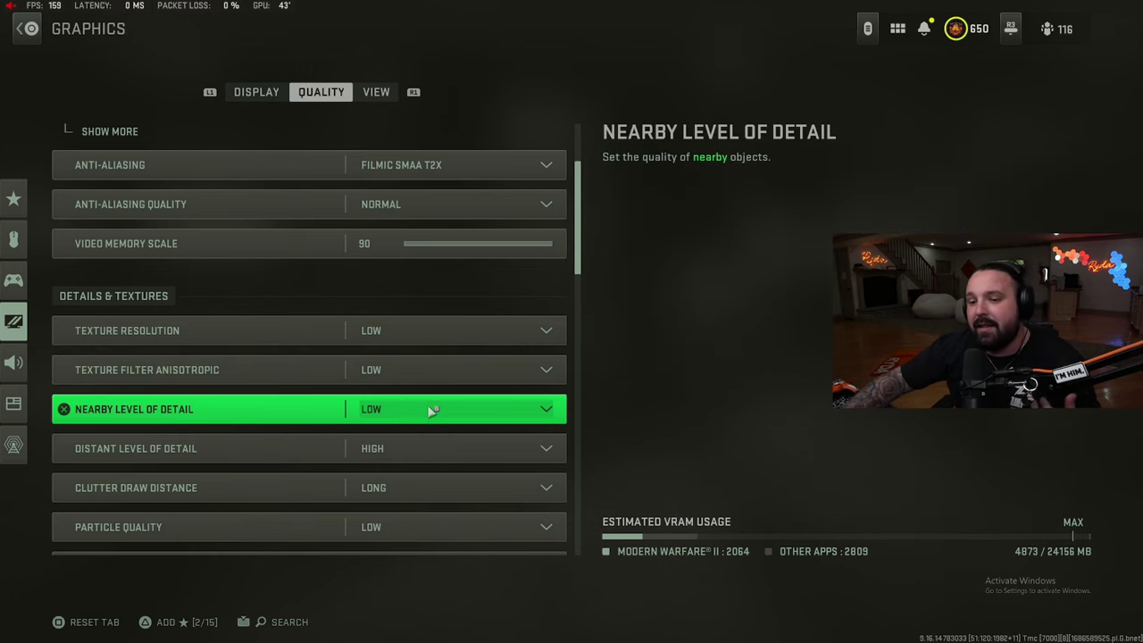
scroll(425, 404, "down", 1)
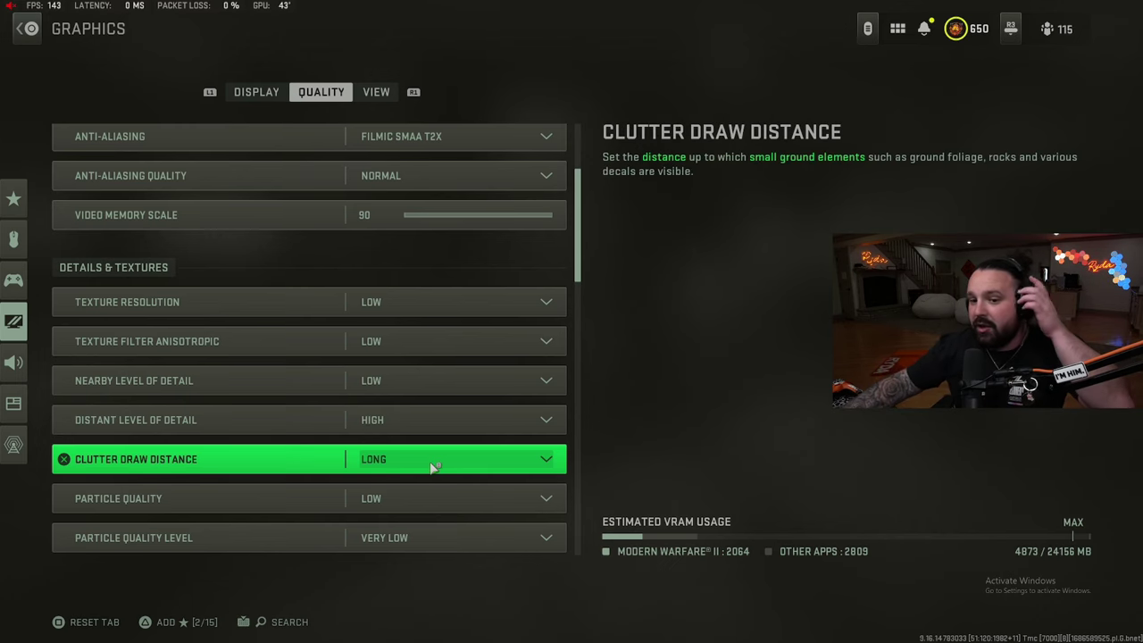
scroll(430, 466, "down", 1)
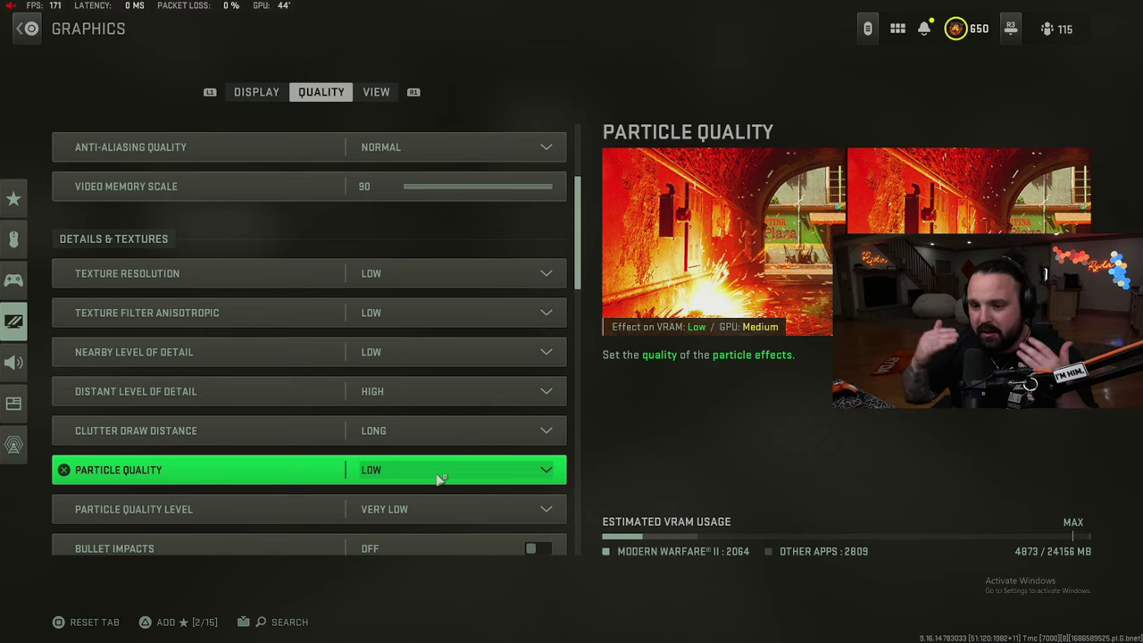
scroll(436, 507, "down", 1)
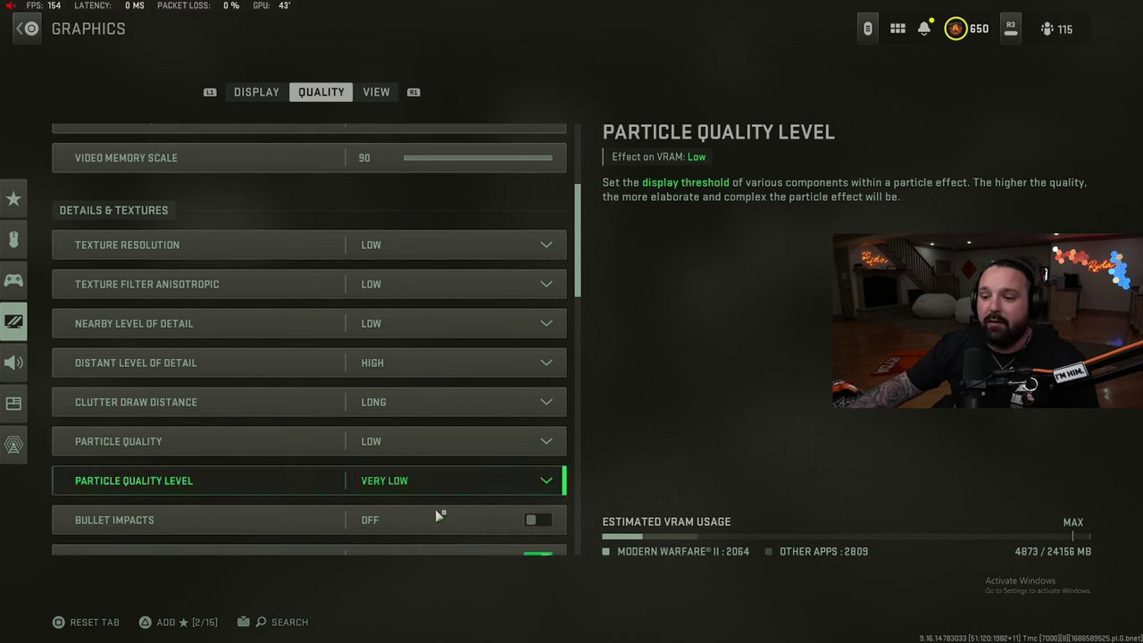
scroll(427, 484, "down", 1)
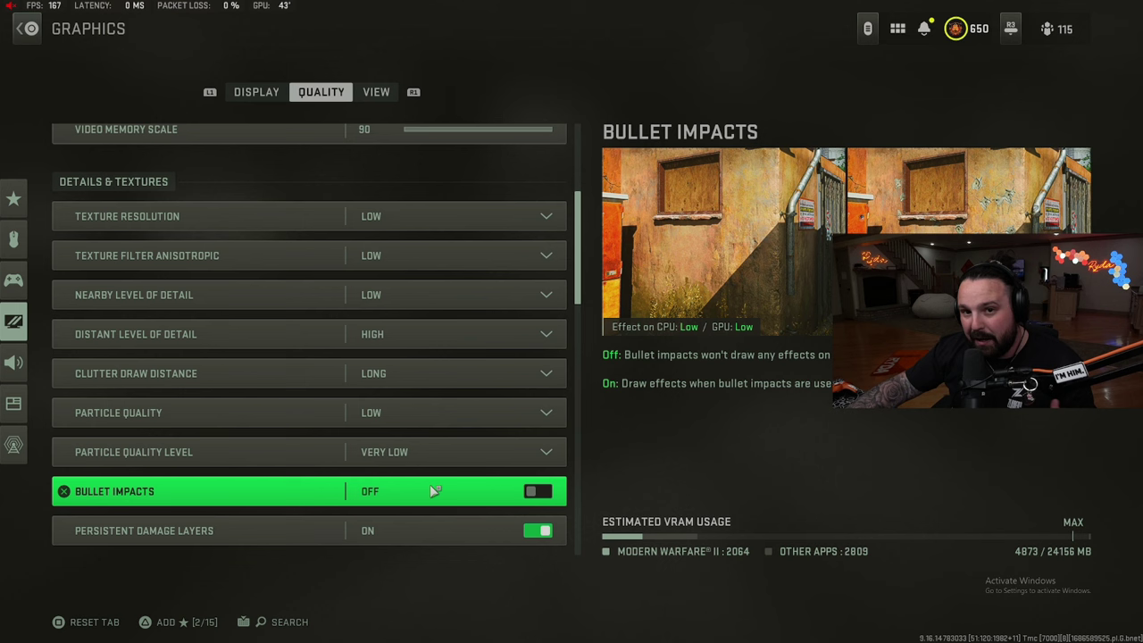
Step: Review the remaining Details & Textures settings, from persistent damage layers and shader quality to volumetric and water quality
scroll(434, 490, "down", 2)
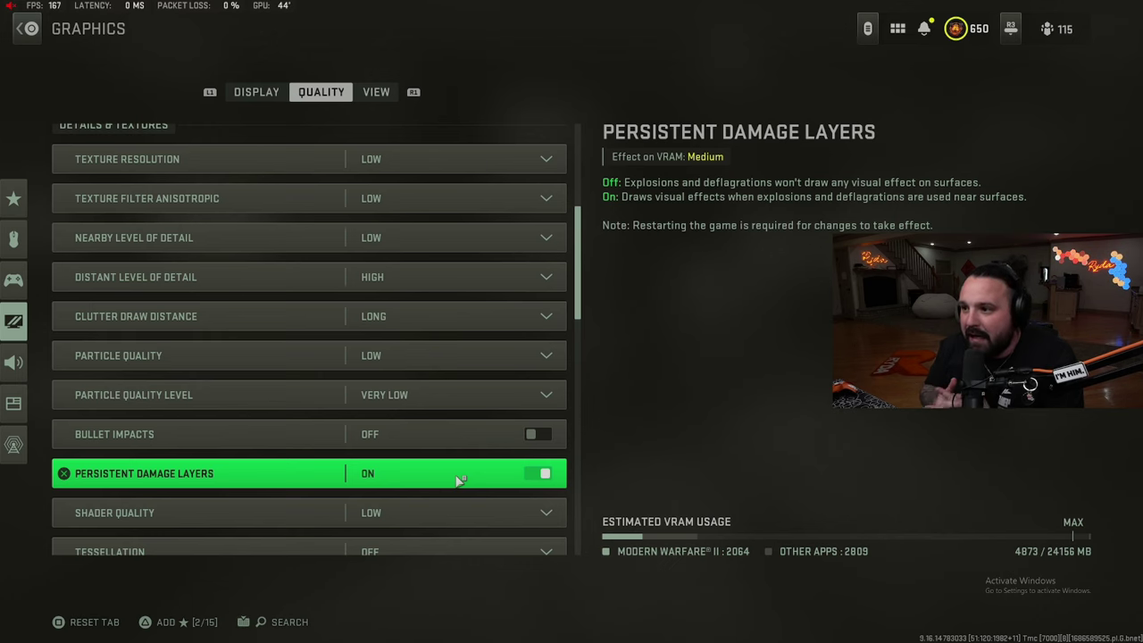
scroll(458, 481, "down", 1)
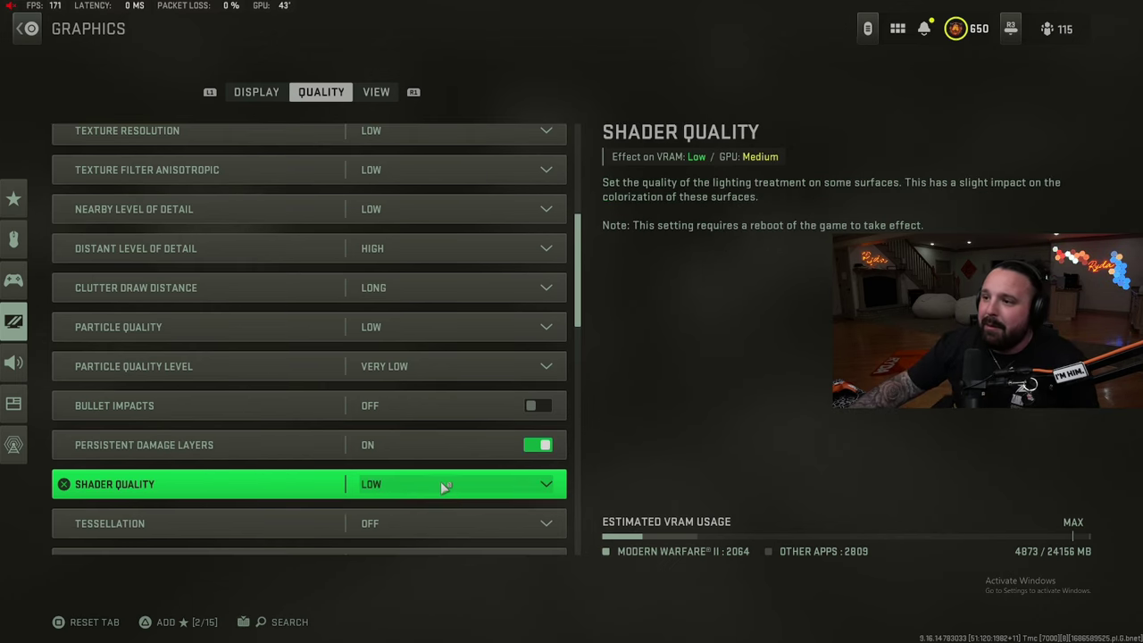
scroll(446, 477, "down", 1)
scroll(420, 456, "down", 1)
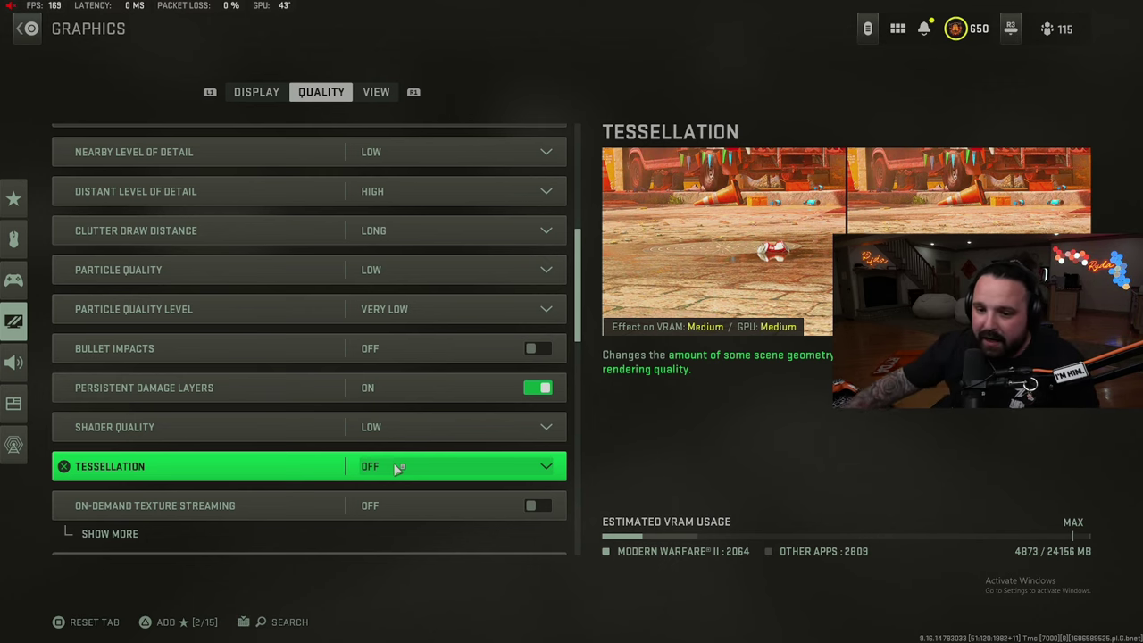
scroll(294, 483, "down", 3)
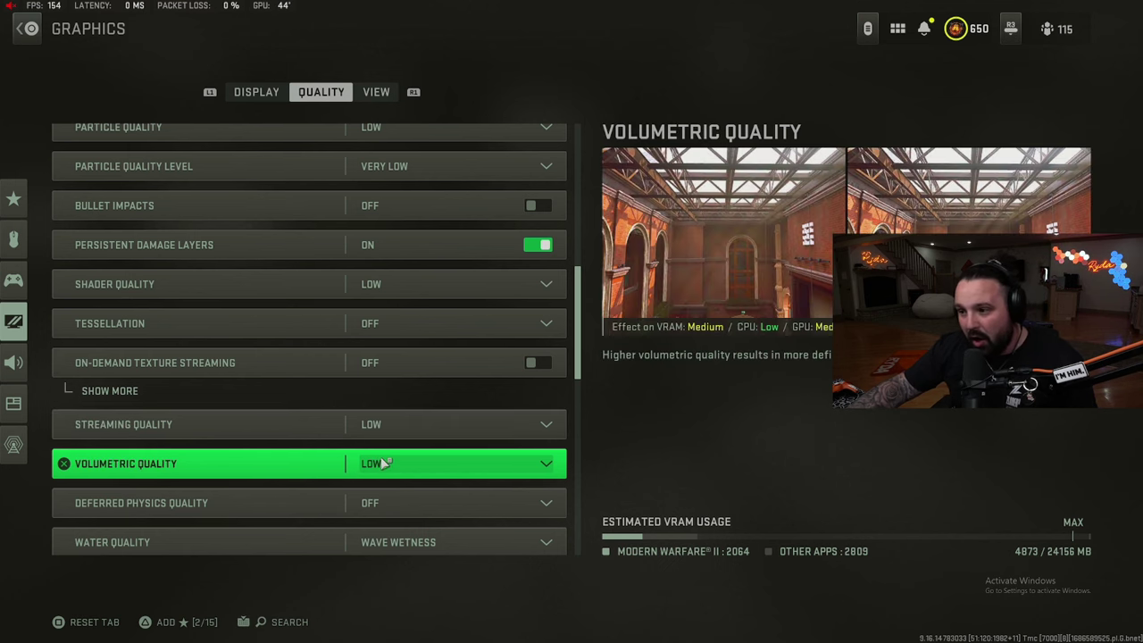
scroll(378, 457, "down", 1)
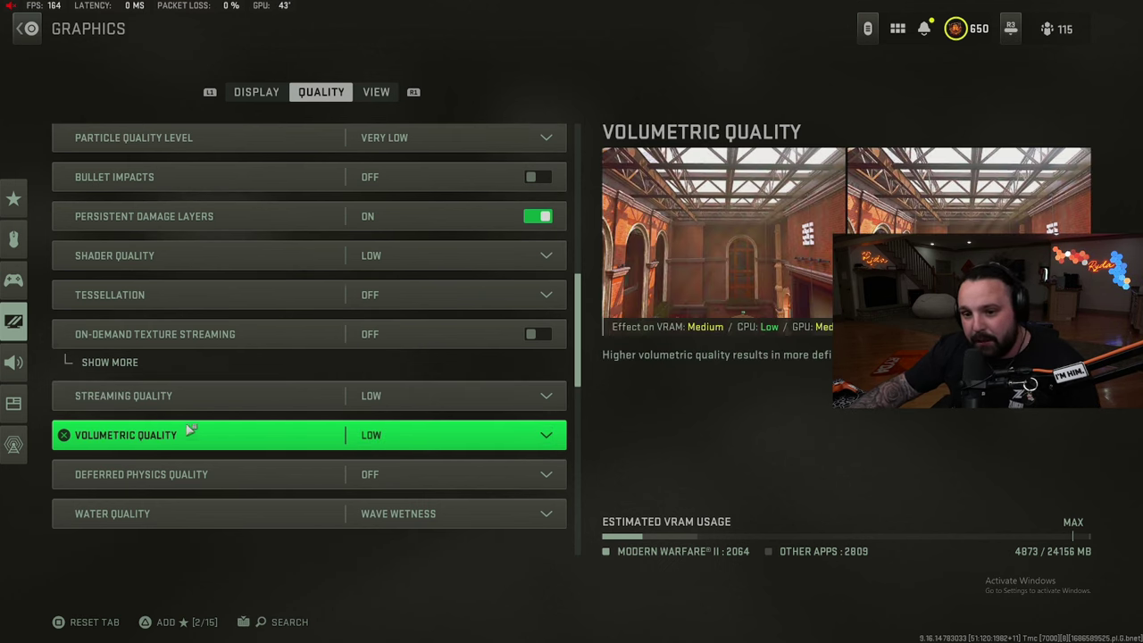
scroll(294, 403, "down", 2)
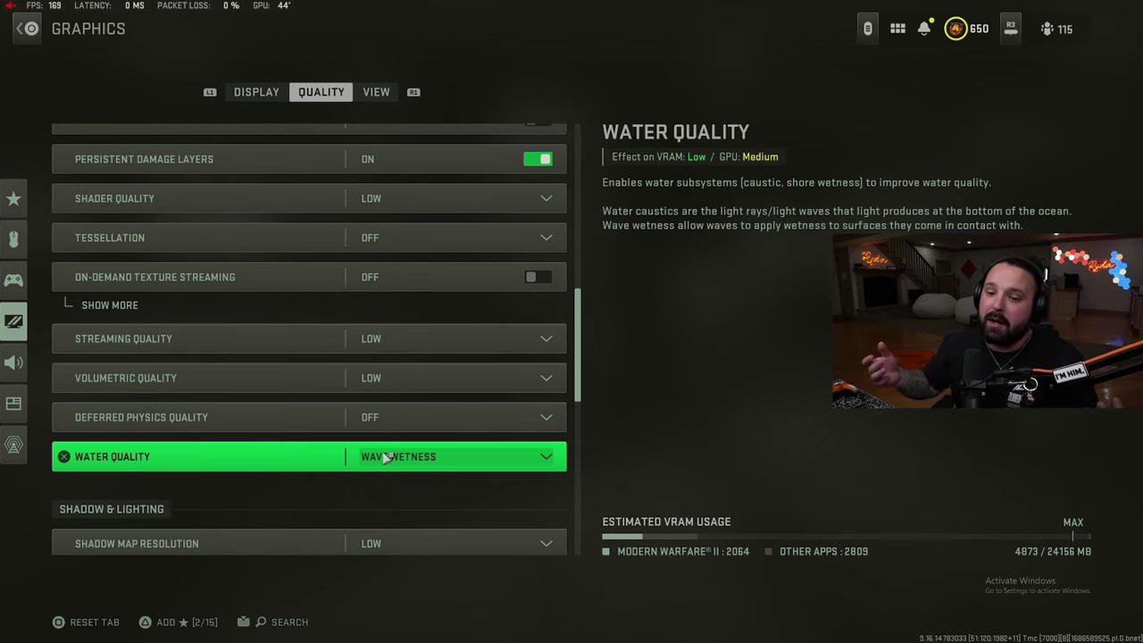
Step: Review the Shadow & Lighting settings, including spot cache, ambient occlusion, screen space reflections and weather grid volumes
scroll(382, 458, "down", 5)
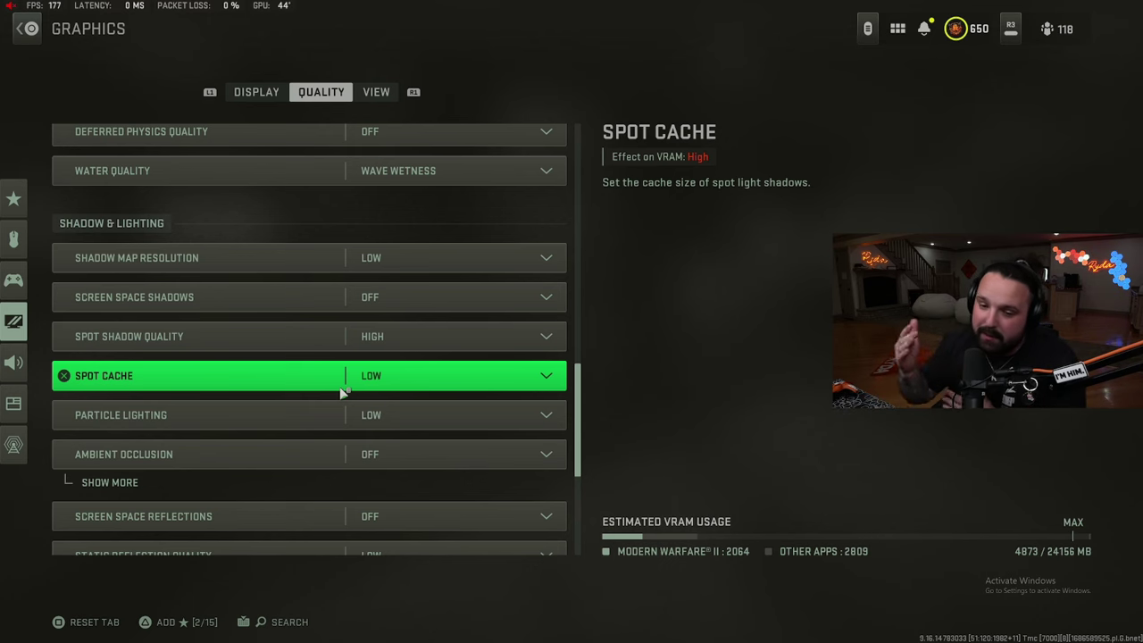
scroll(411, 419, "down", 1)
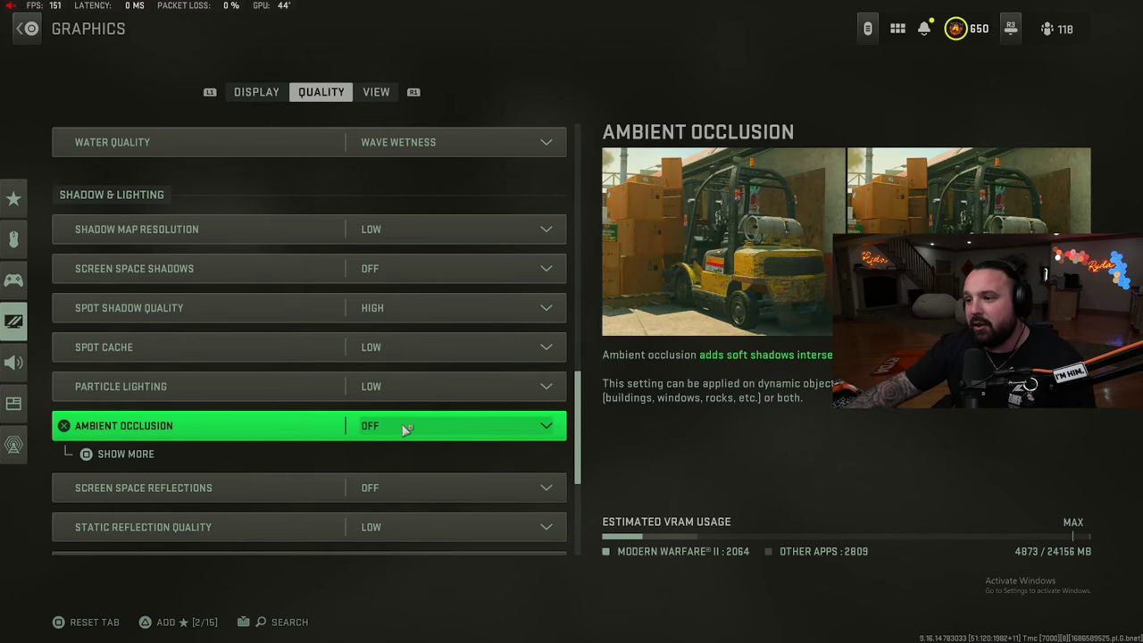
scroll(404, 425, "down", 3)
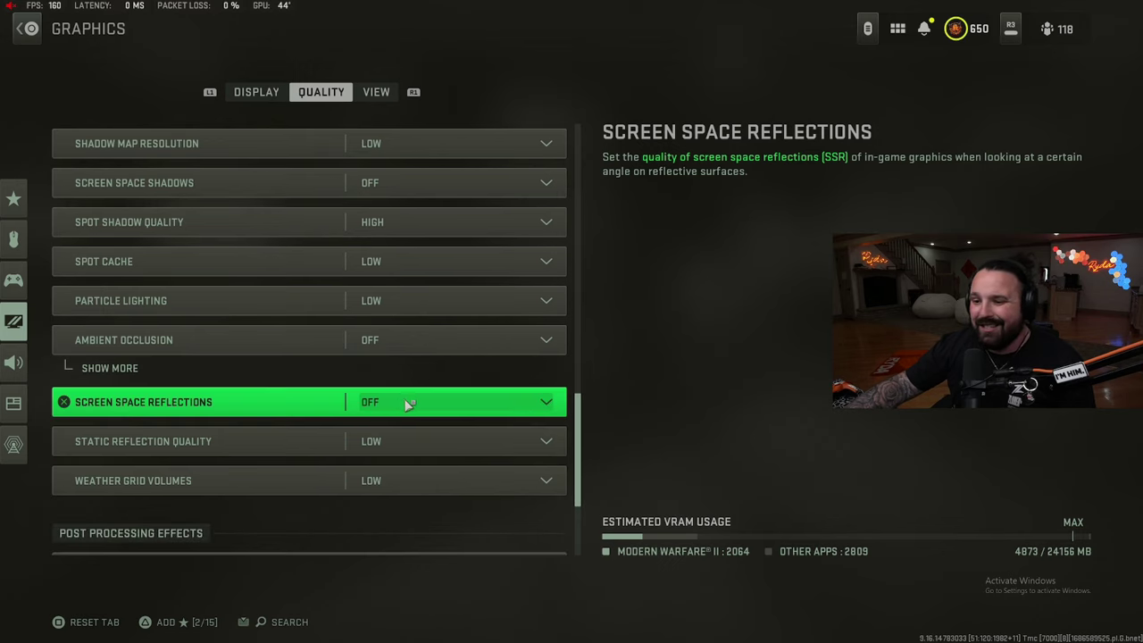
scroll(404, 398, "down", 2)
scroll(420, 390, "down", 1)
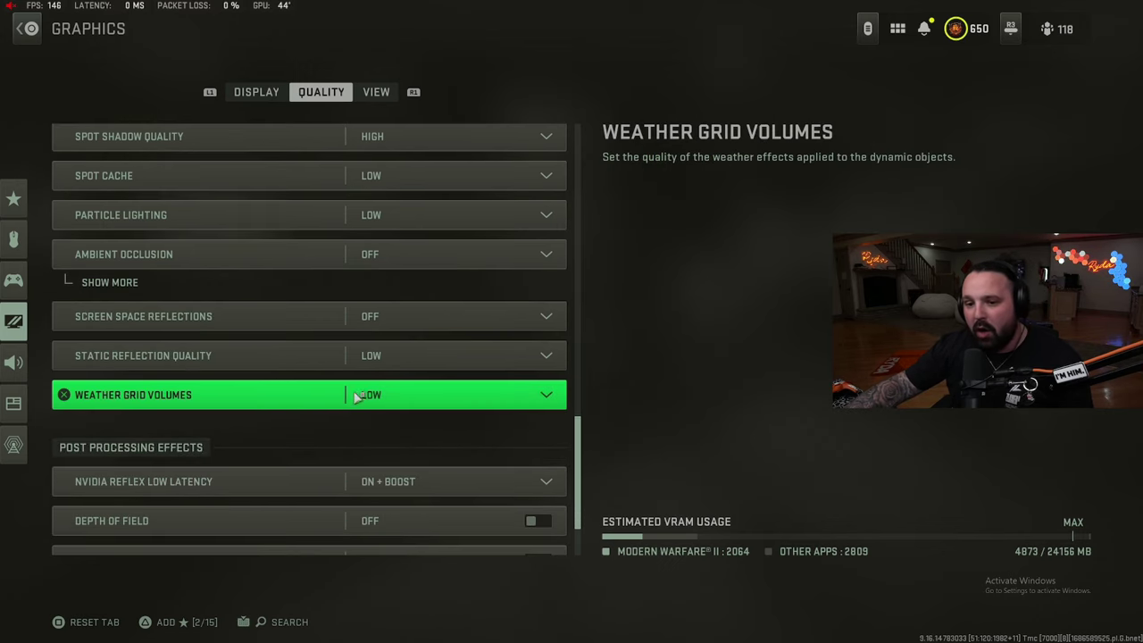
Step: Check the Post Processing Effects settings, from NVIDIA Reflex Low Latency through depth of field and motion blur to film grain
scroll(371, 397, "down", 3)
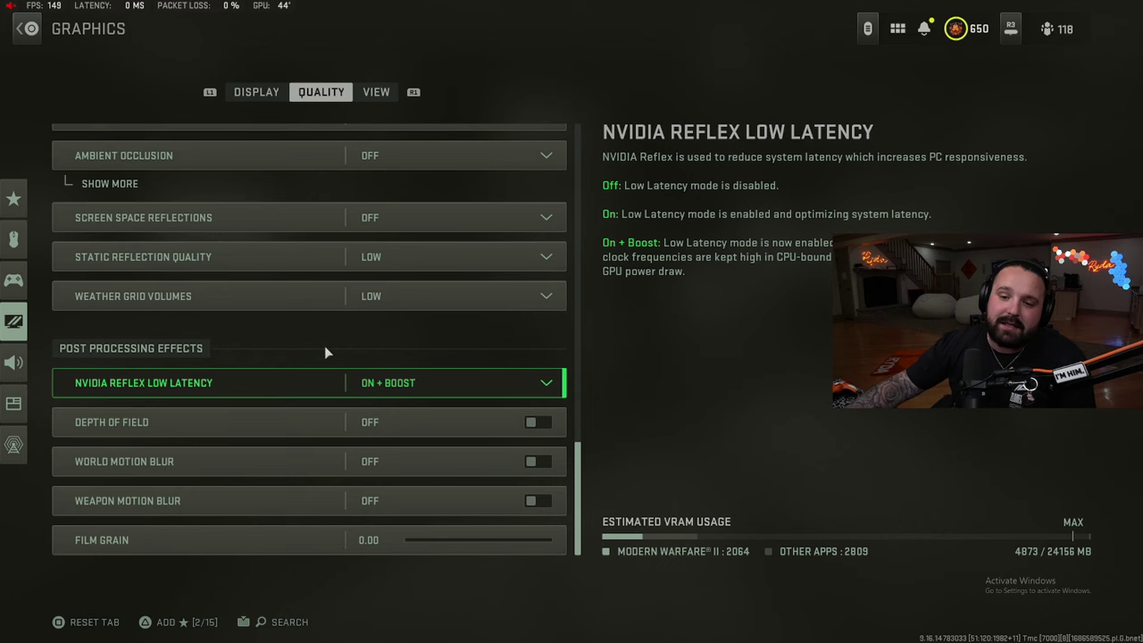
left_click(451, 393)
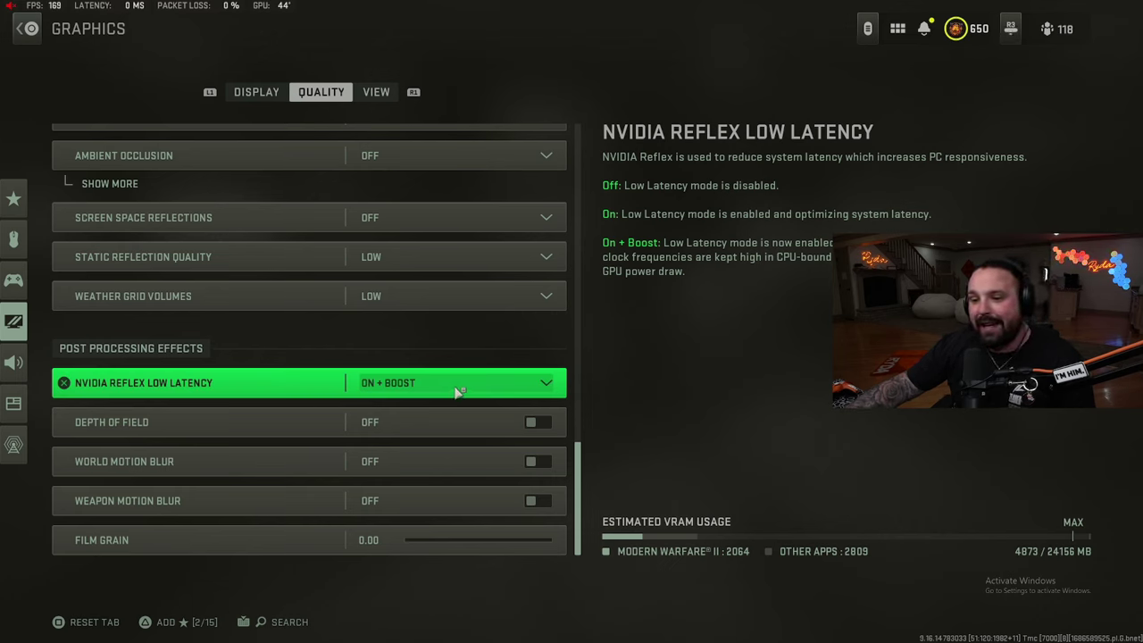
left_click(383, 539)
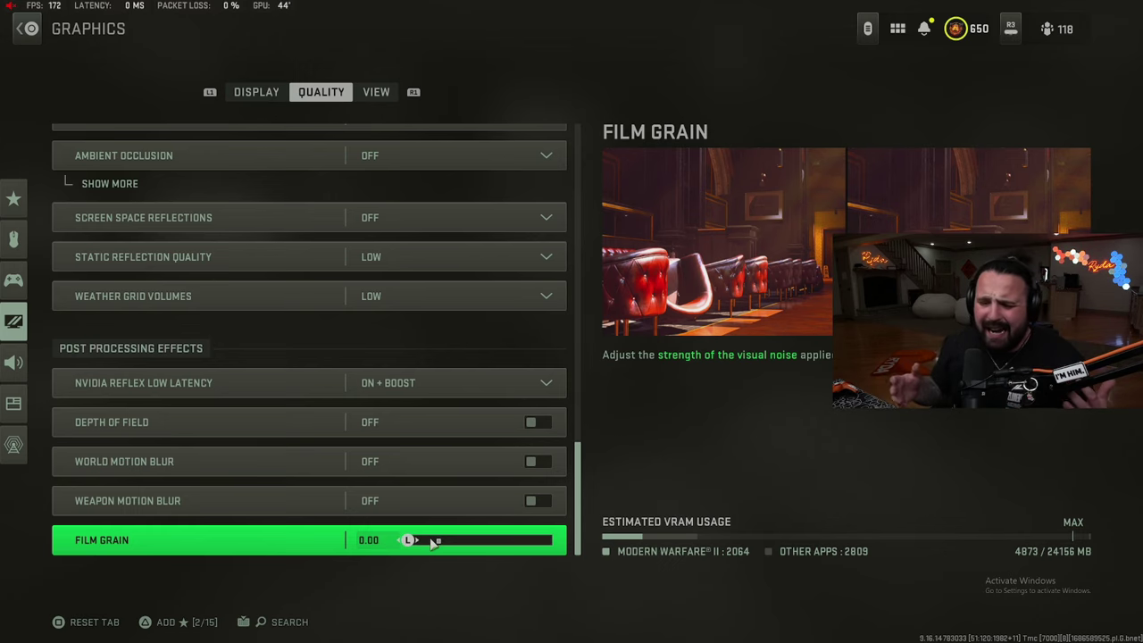
left_click(462, 564)
Step: Show the graphics View settings and choose Affected for the ADS field of view
left_click(376, 92)
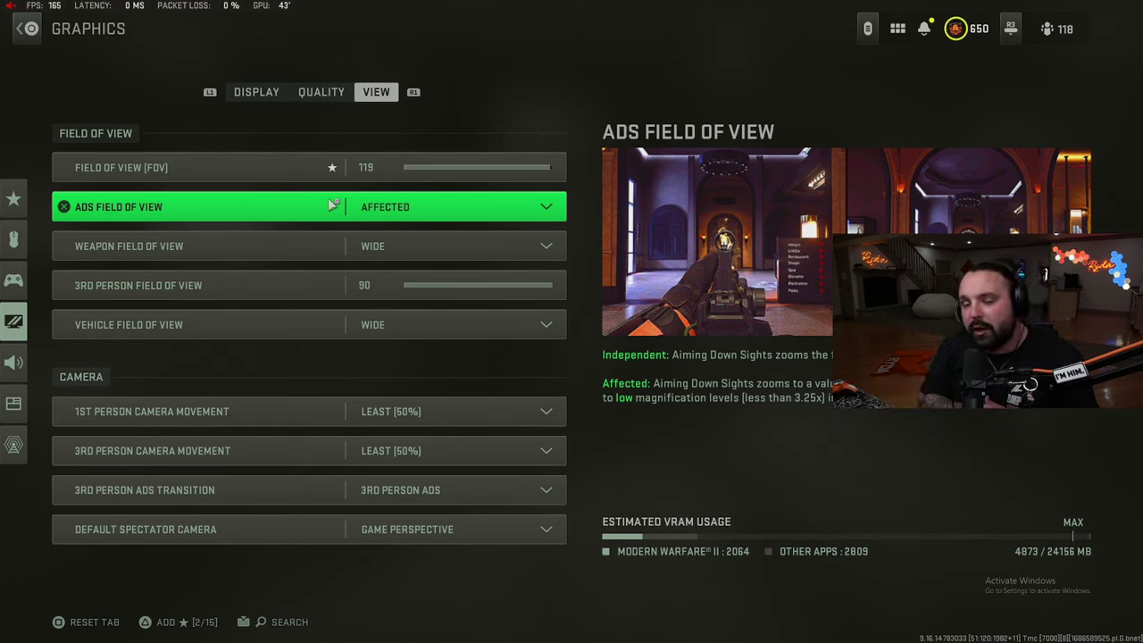
left_click(382, 211)
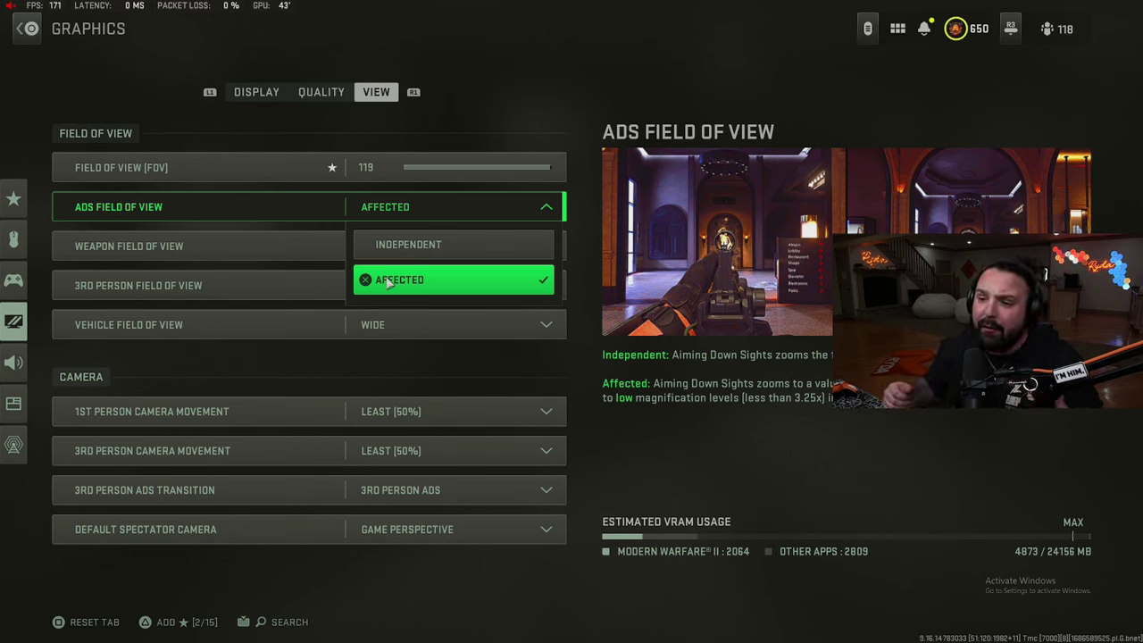
left_click(387, 280)
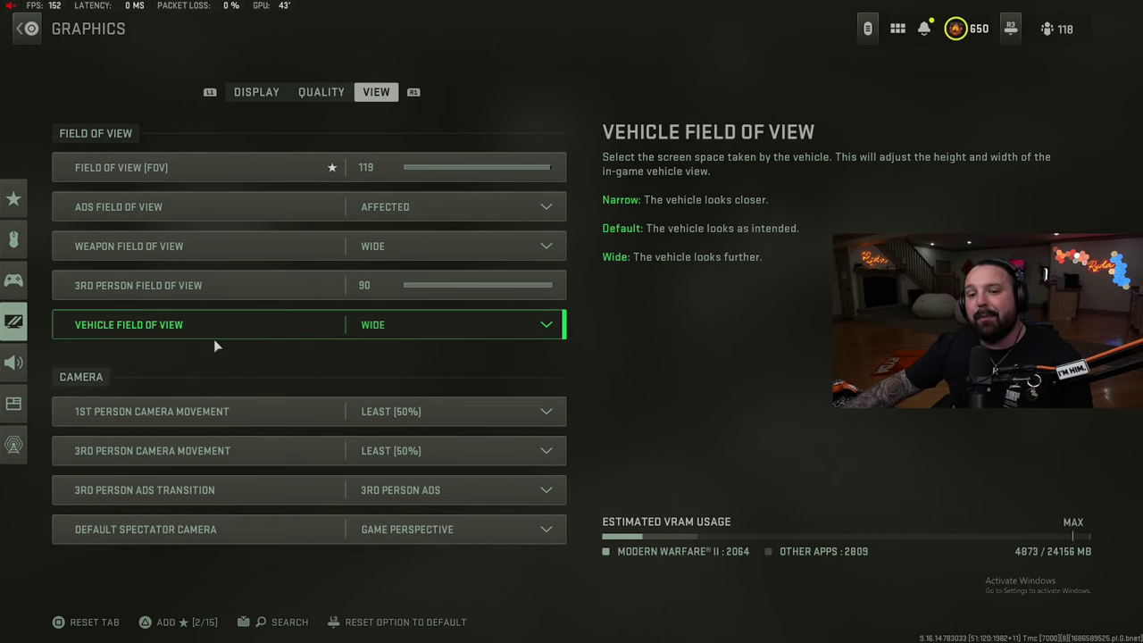
Step: Open the Audio settings and expand Master Volume to check the individual volumes, including effects and voice chat
left_click(14, 362)
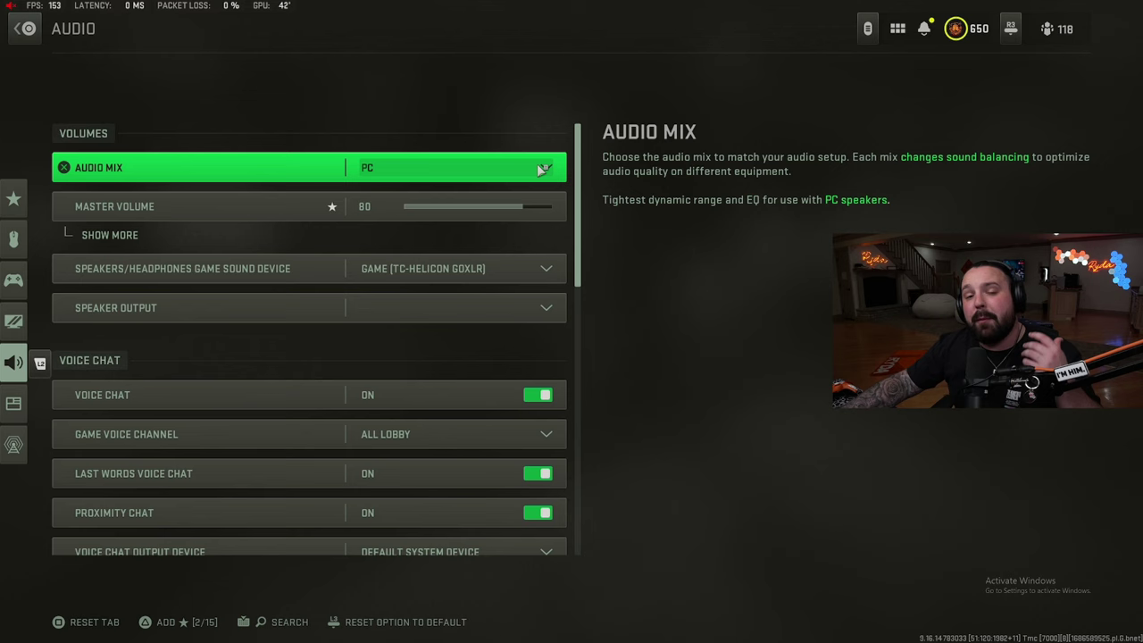
left_click(154, 234)
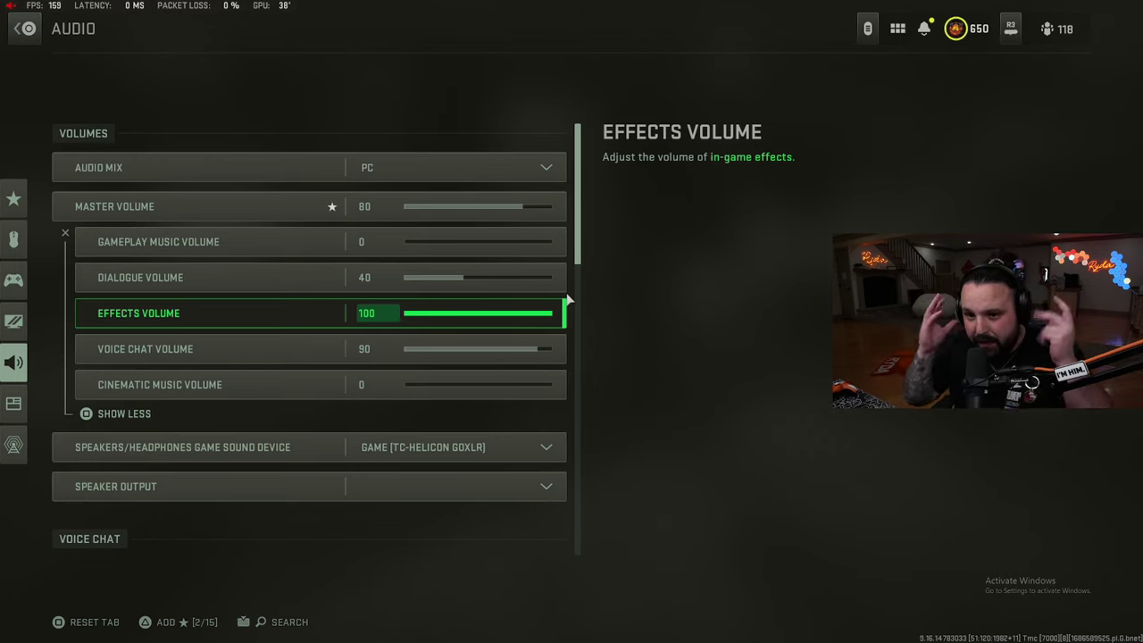
left_click(536, 350)
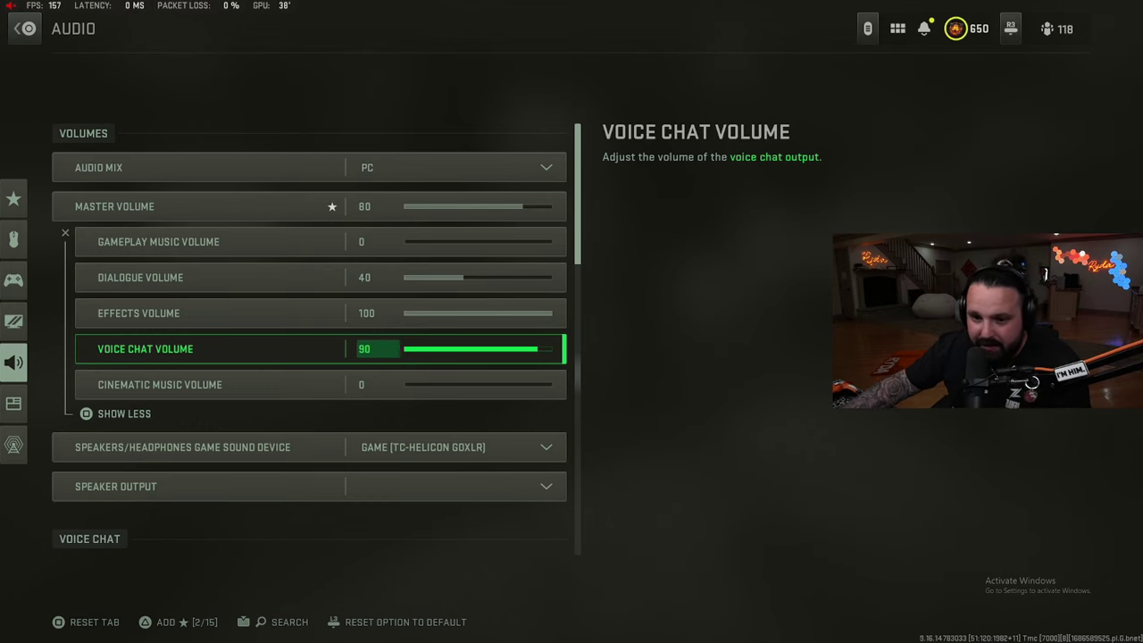
Step: Review the Audio settings for game sound device, voice chat channel, proximity chat, output device and microphone
scroll(595, 397, "down", 1)
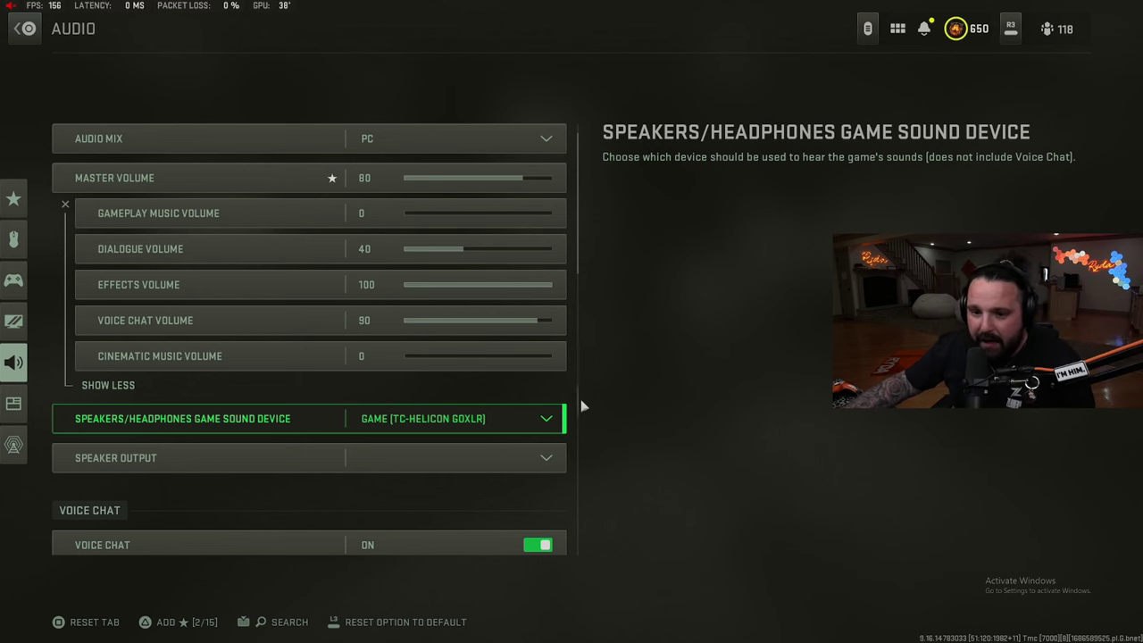
scroll(573, 496, "down", 4)
scroll(571, 493, "down", 1)
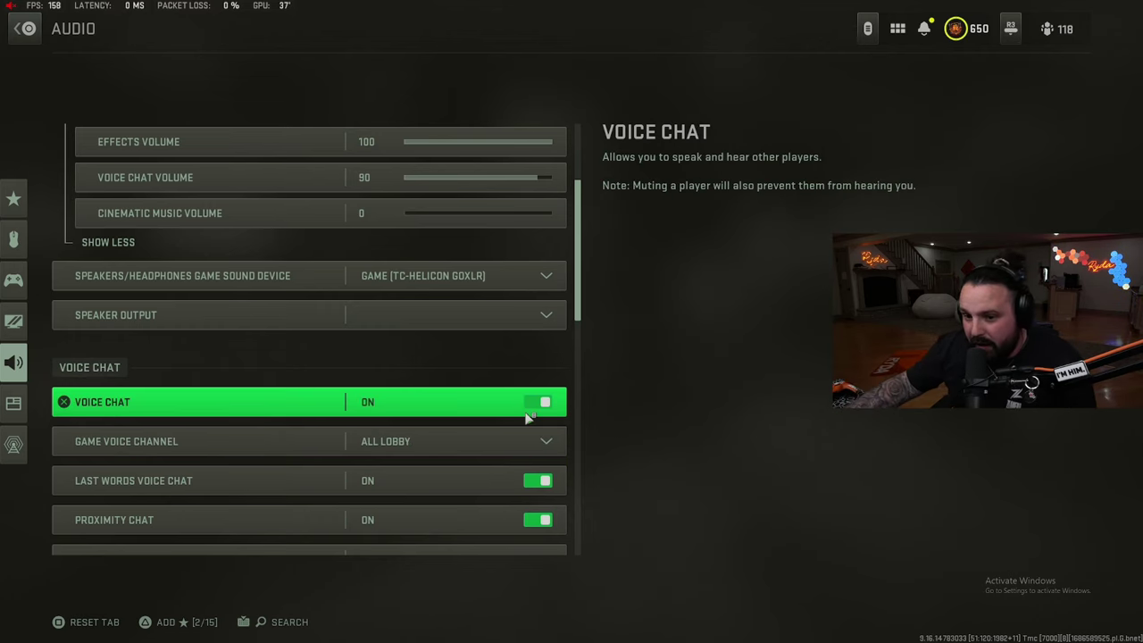
scroll(530, 424, "down", 2)
scroll(435, 438, "down", 4)
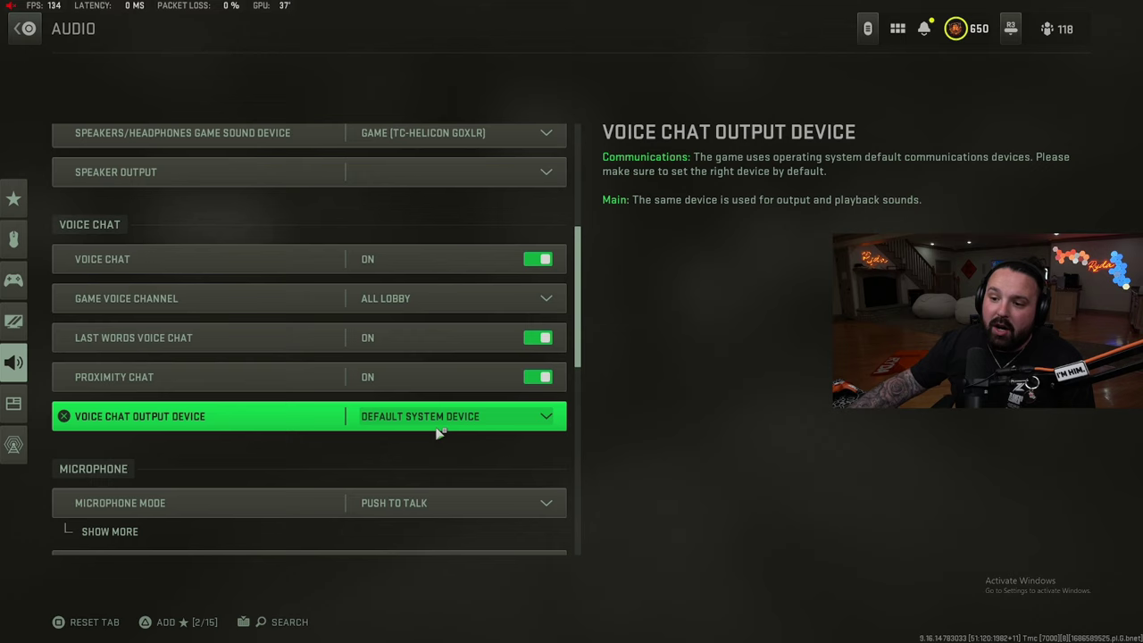
scroll(301, 421, "down", 7)
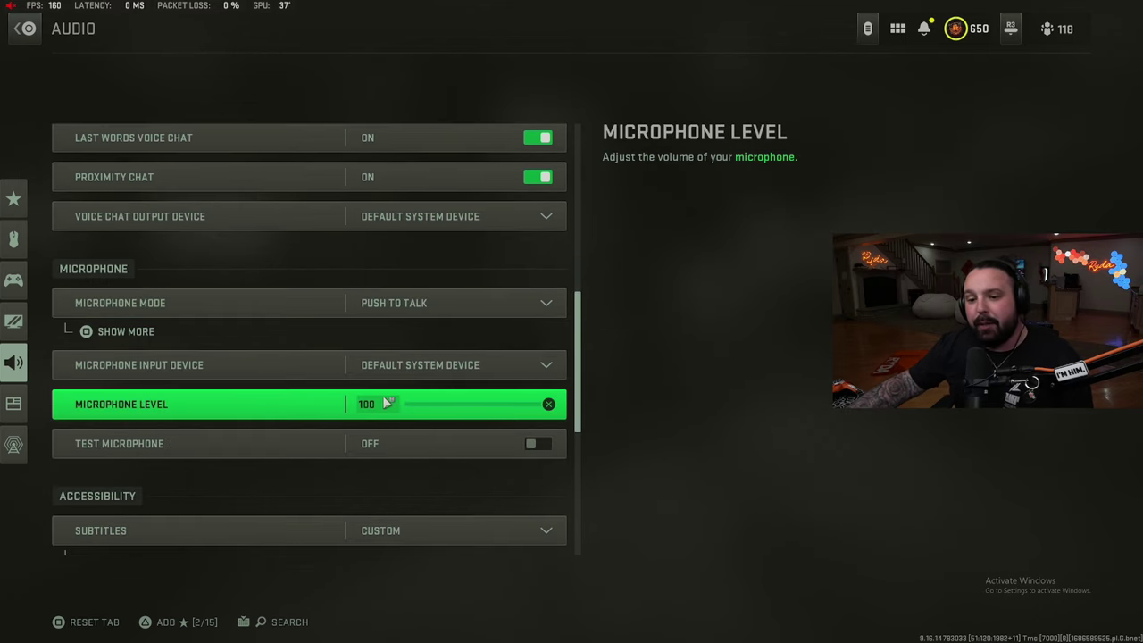
Step: Check the audio Accessibility and Advanced settings, including subtitles, mono audio, tinnitus sound and muting when minimized, and return to Audio Mix
scroll(416, 332, "down", 1)
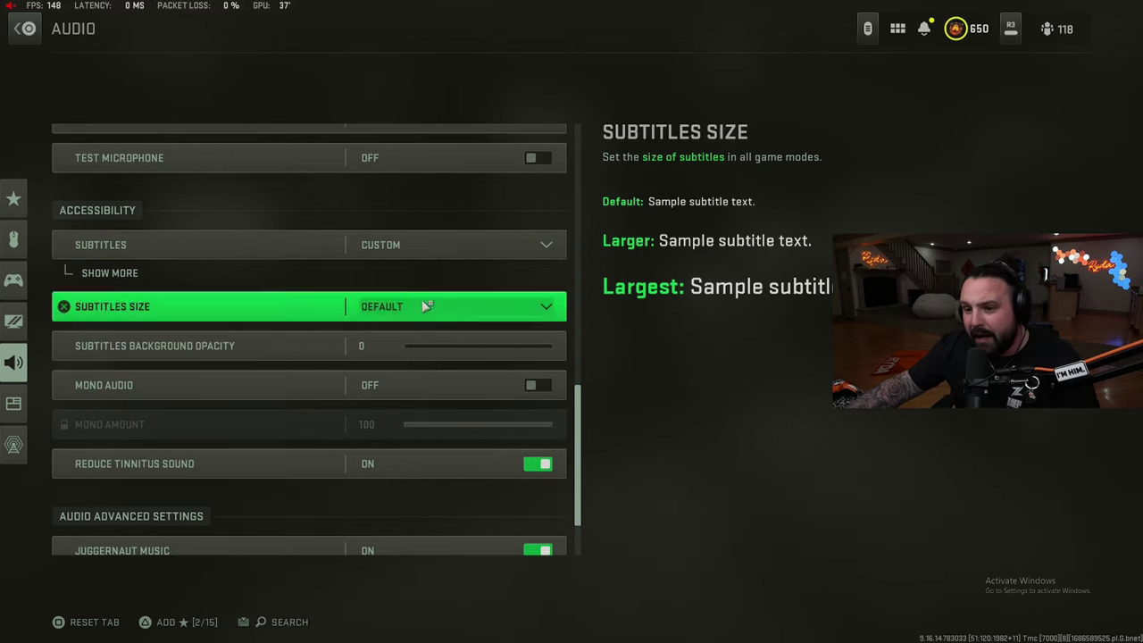
scroll(413, 276, "down", 2)
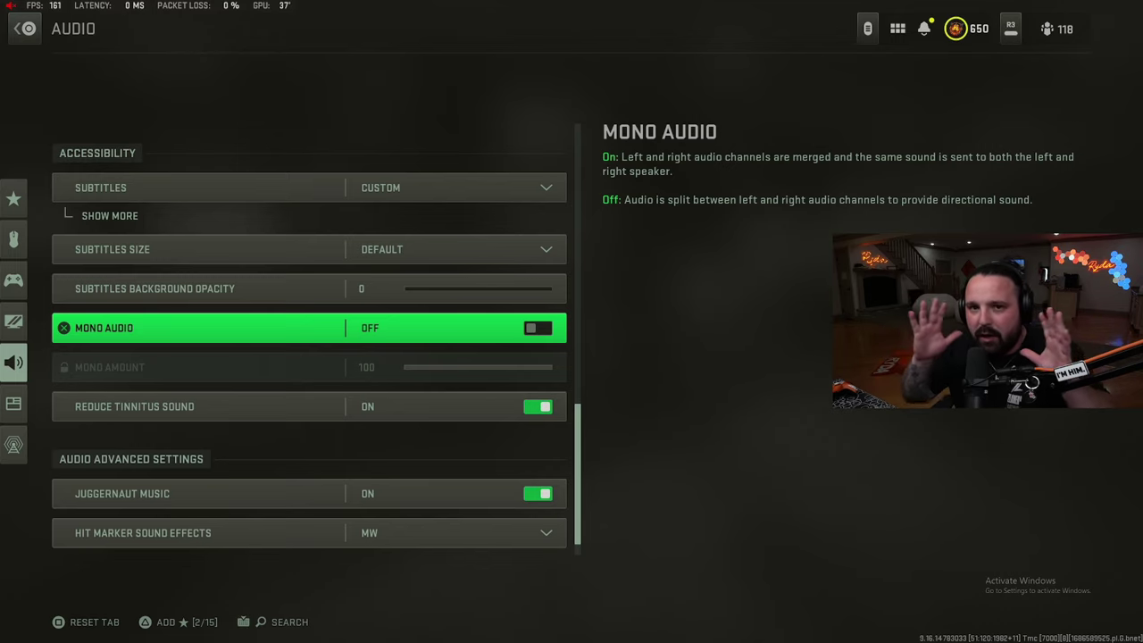
scroll(331, 417, "down", 1)
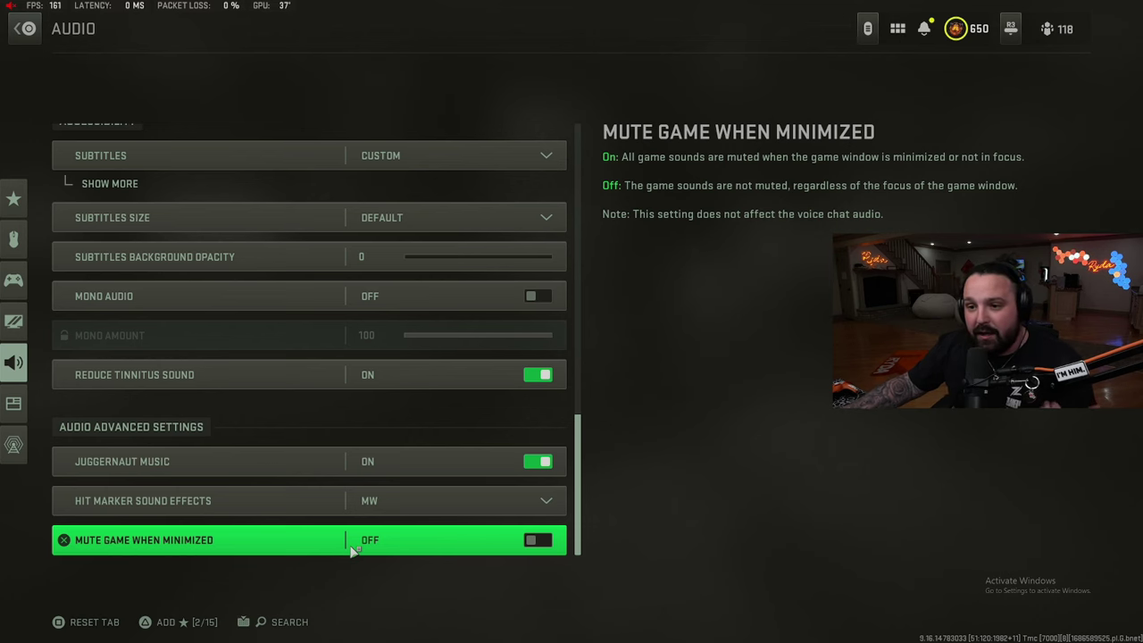
scroll(446, 482, "up", 10)
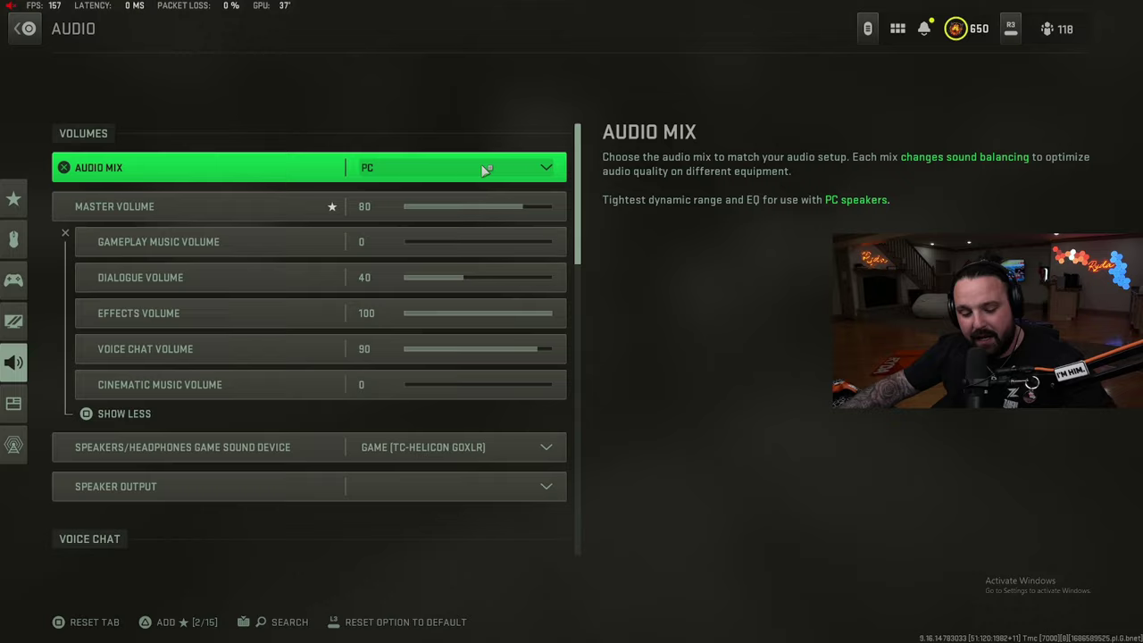
Step: Switch to the Windows desktop, open the Sound dialog on its playback devices and move it toward the middle of the desktop
key("alt+Tab")
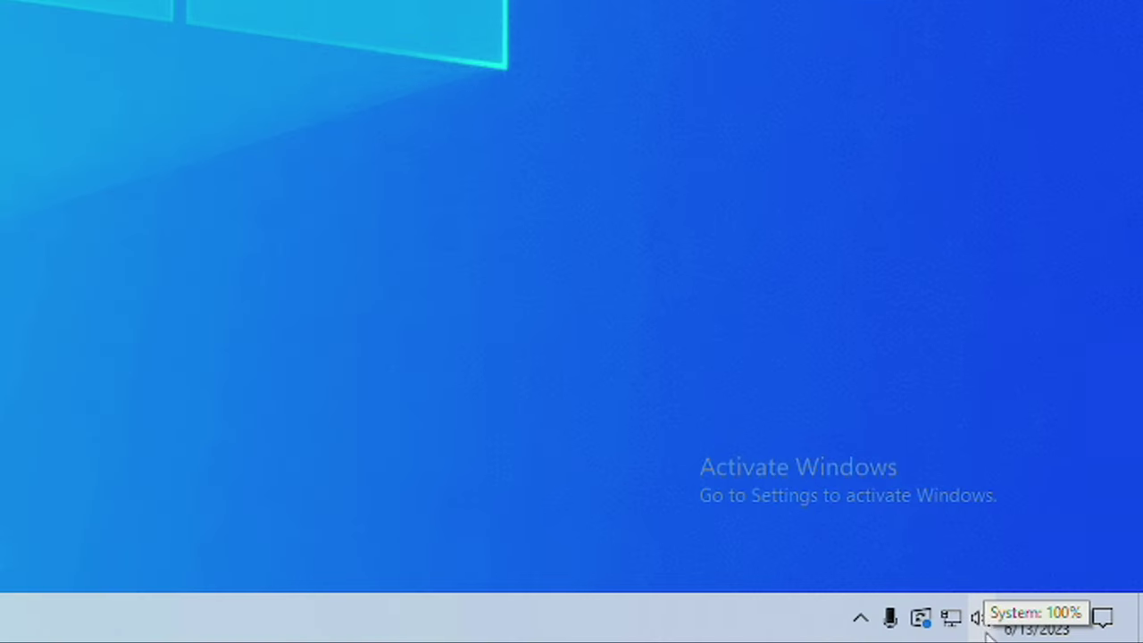
right_click(986, 615)
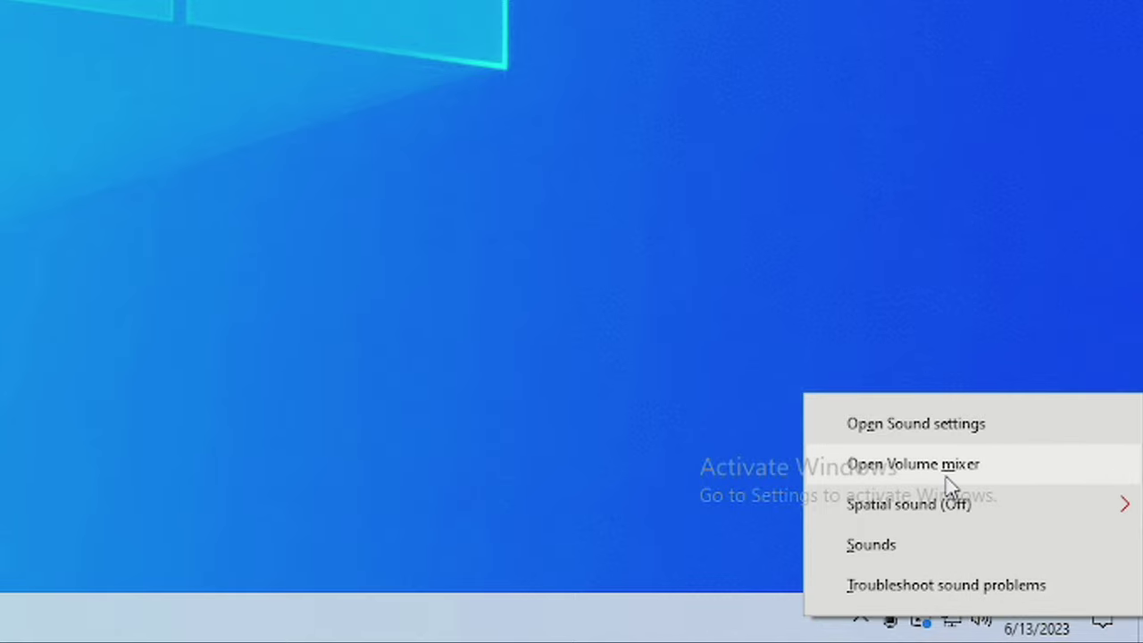
left_click(871, 544)
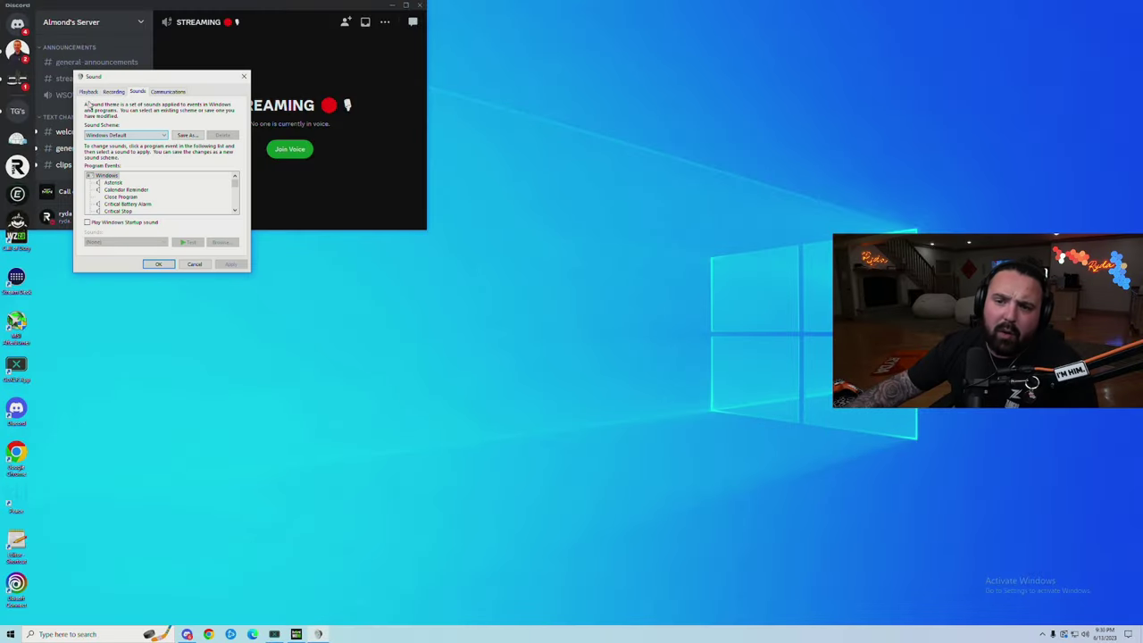
left_click(88, 91)
left_click_drag(184, 79, 670, 134)
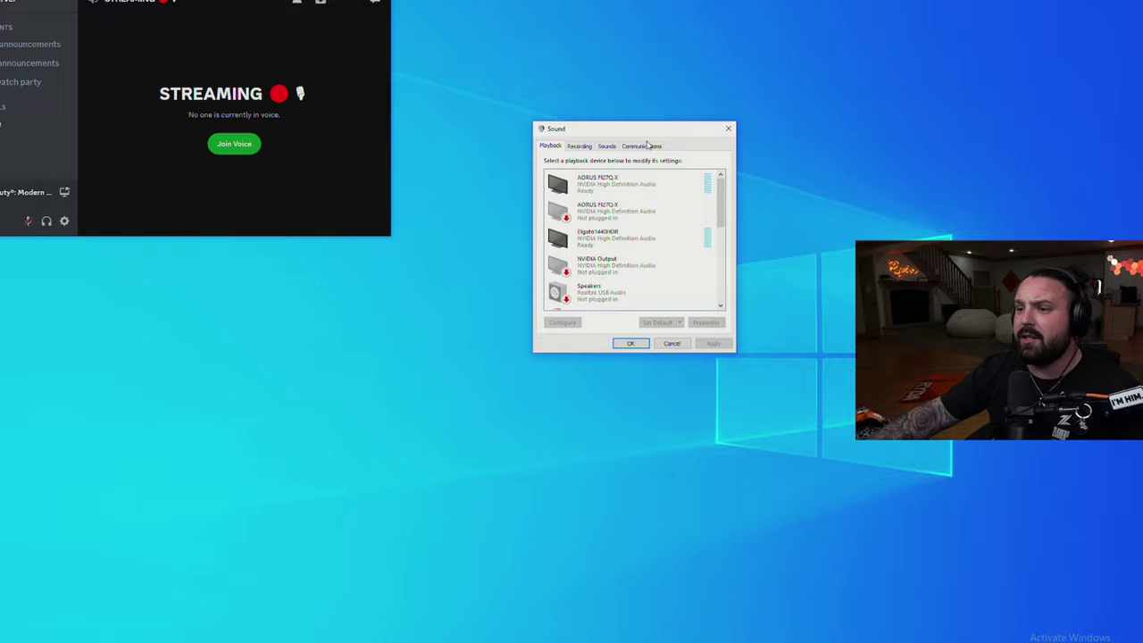
Step: Find the Game (TC-Helicon GoXLR) playback device in the Sound dialog and open its properties
scroll(617, 345, "down", 10)
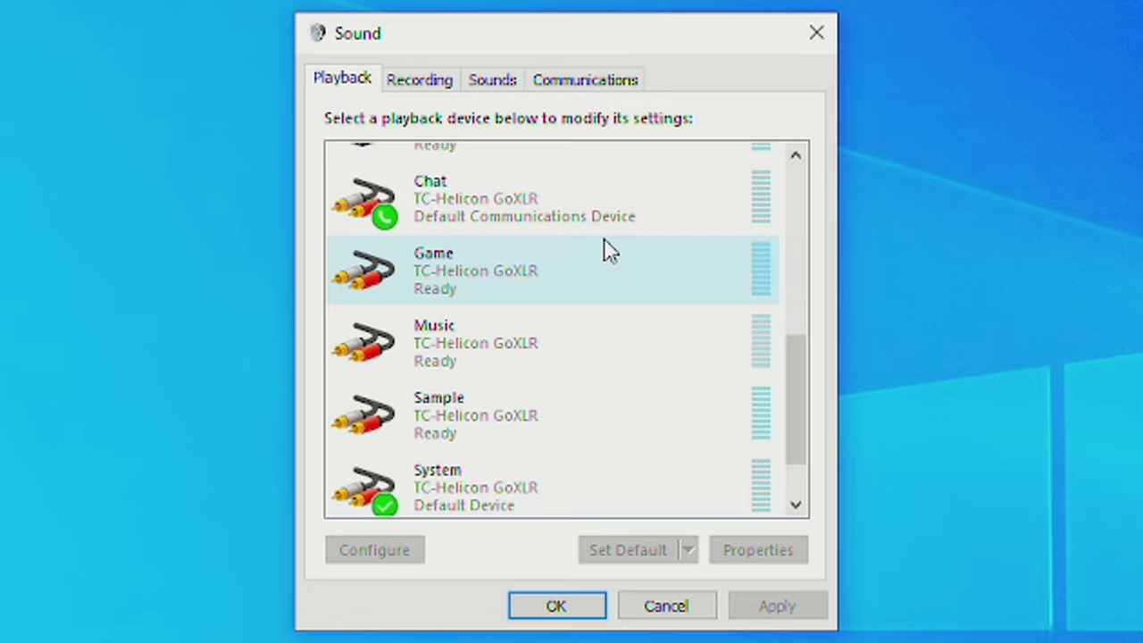
scroll(604, 248, "down", 1)
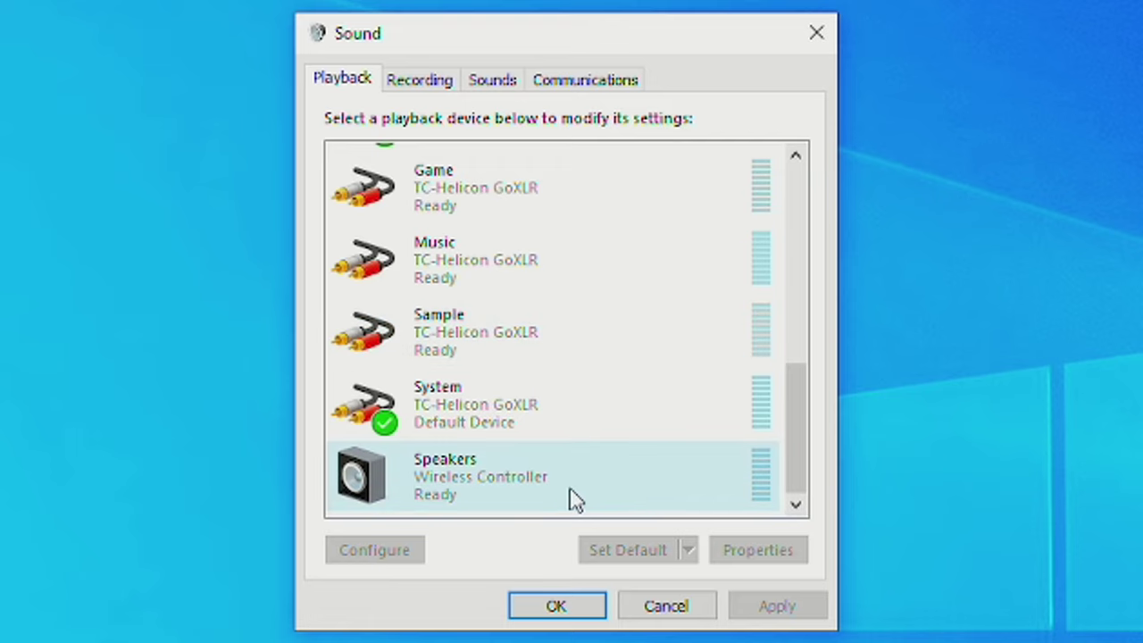
scroll(544, 331, "up", 1)
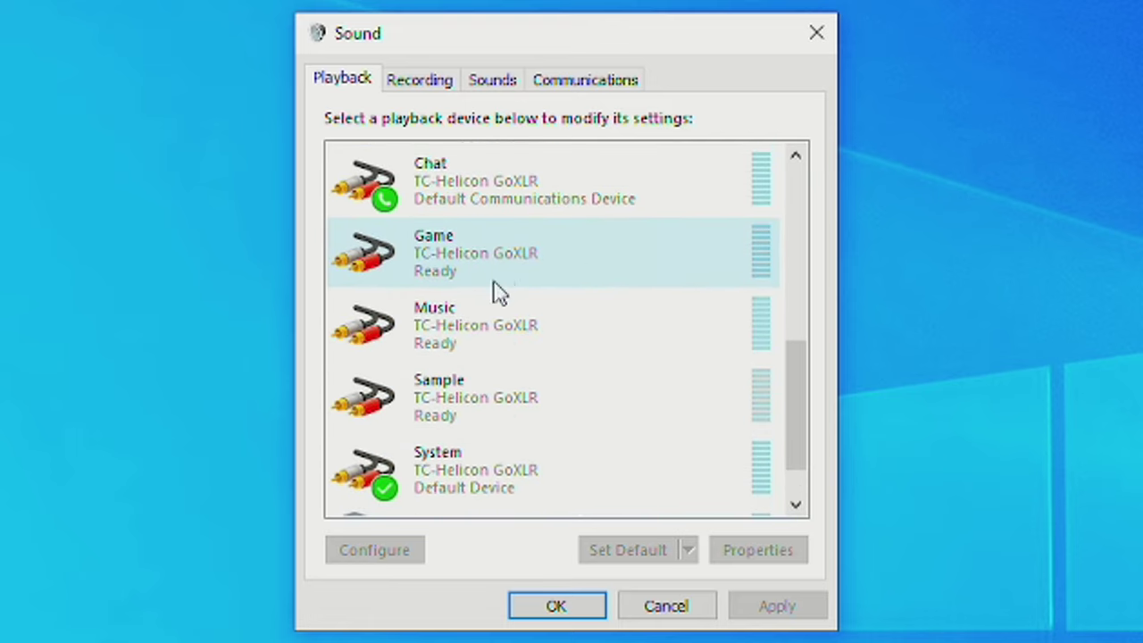
right_click(511, 261)
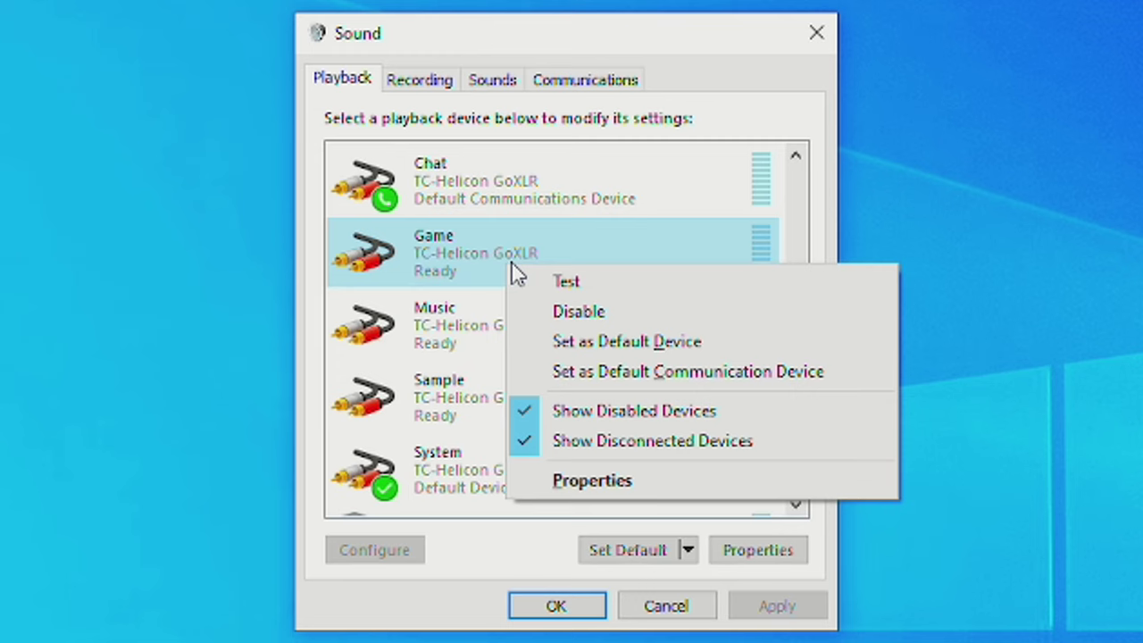
left_click(591, 475)
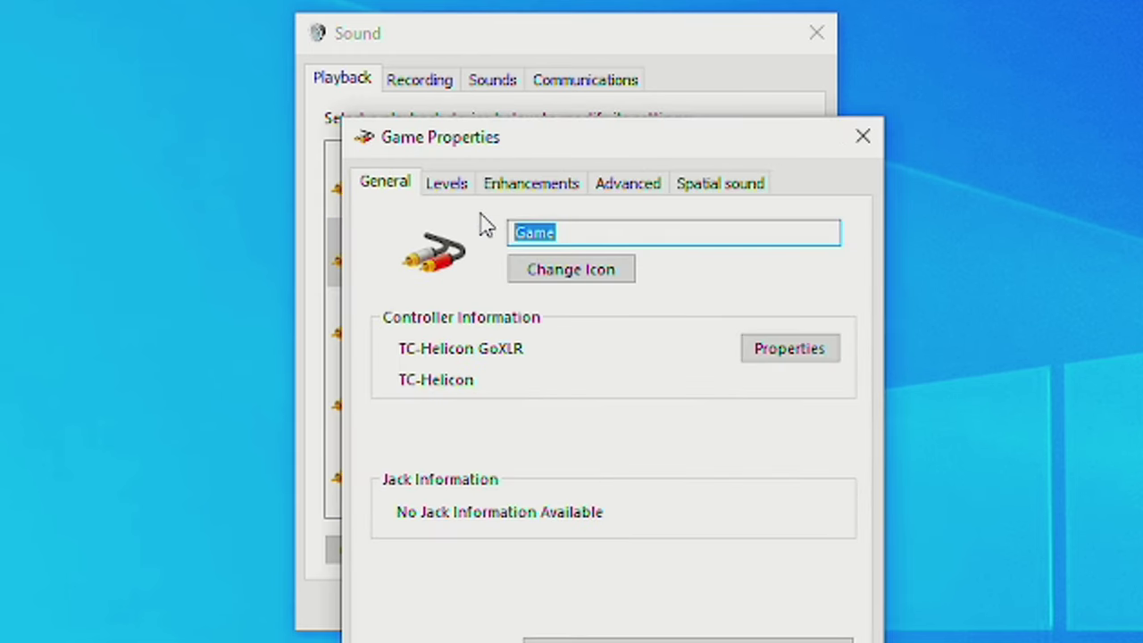
Step: Select the Loudness Equalization enhancement of the Game device and accept its release time at Short
left_click(523, 187)
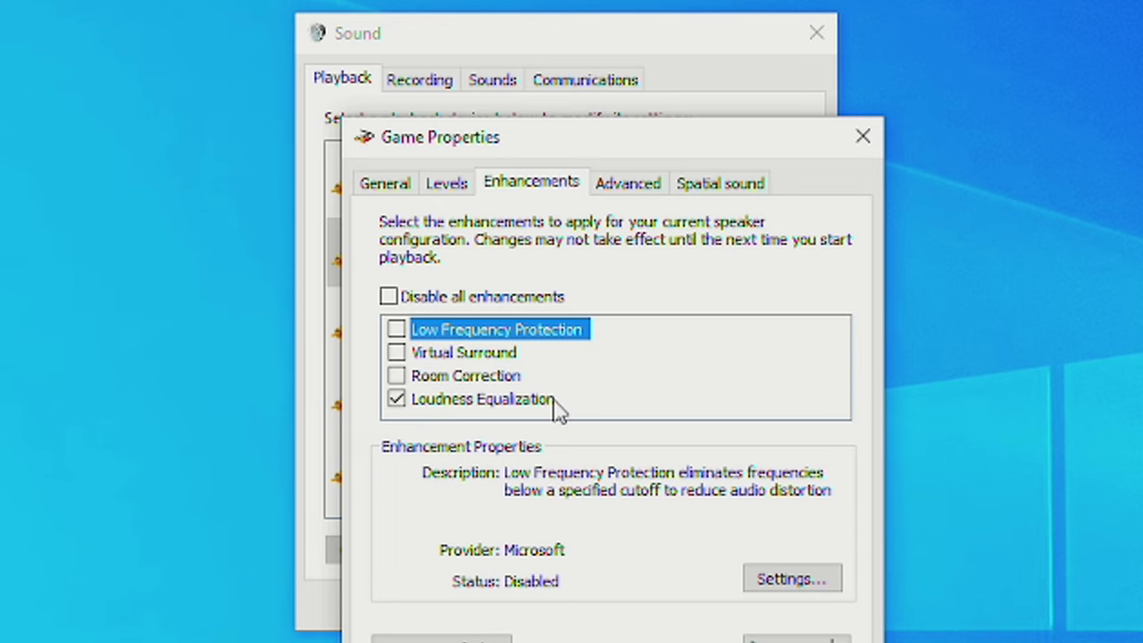
left_click(453, 404)
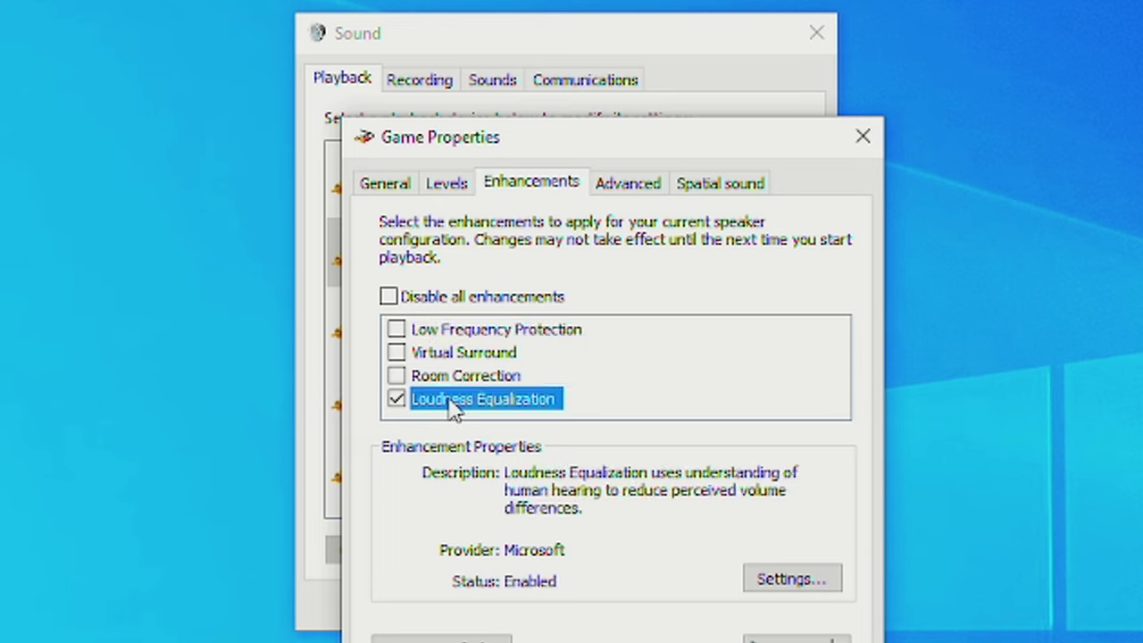
left_click(765, 577)
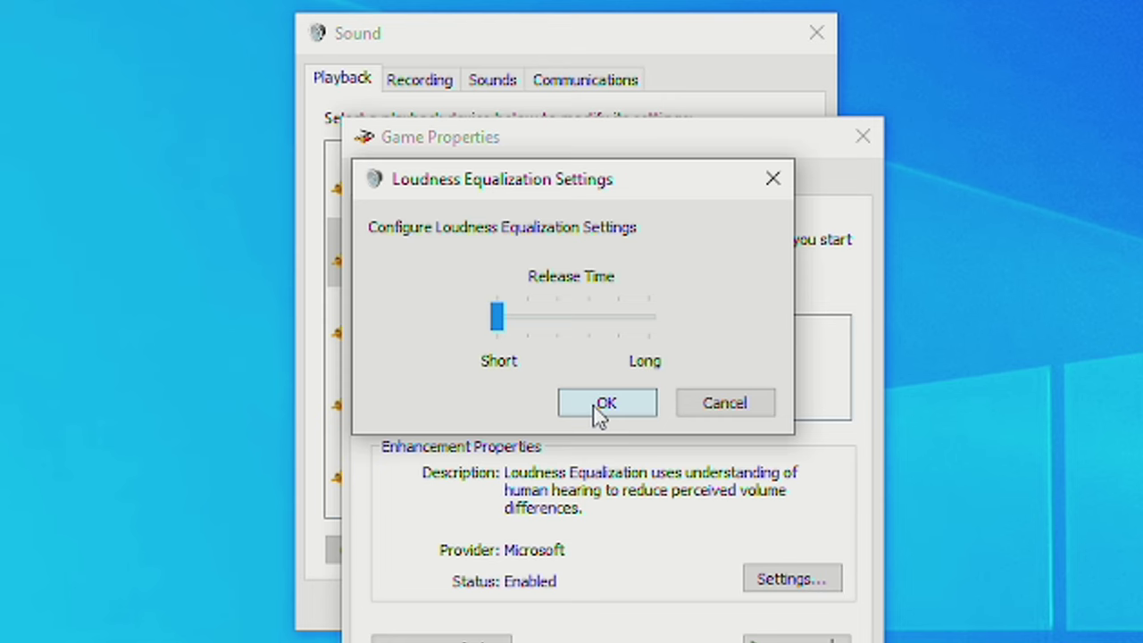
left_click(601, 413)
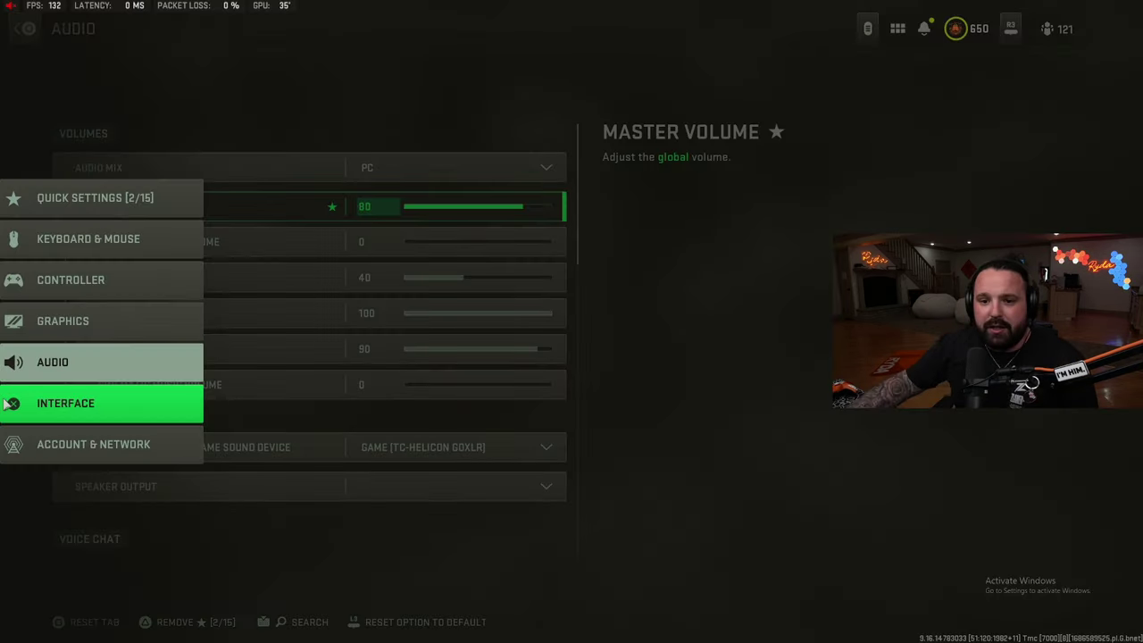
Step: Go to Color Customization in the game's Interface settings and show the color filter choices, keeping Filter 2
left_click(51, 403)
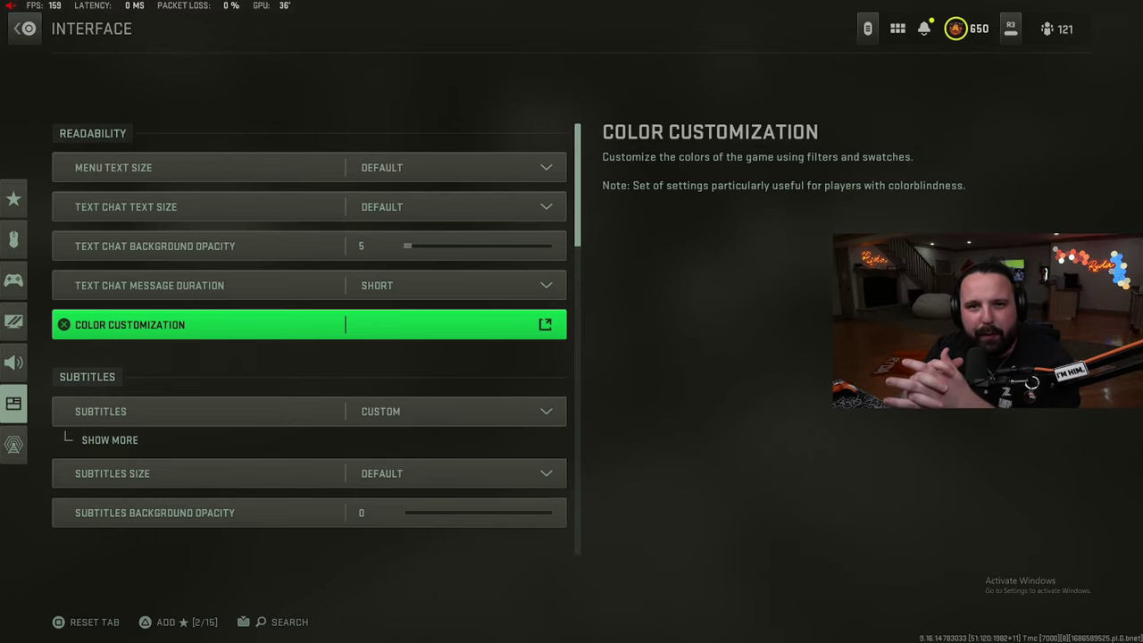
left_click(198, 318)
left_click(377, 174)
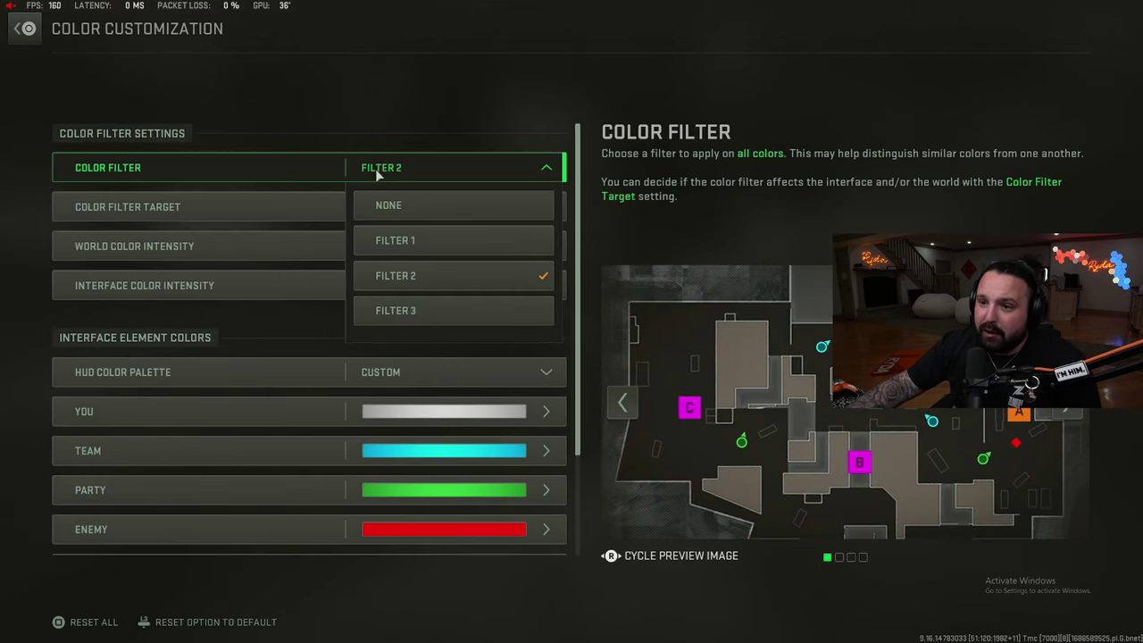
left_click(459, 161)
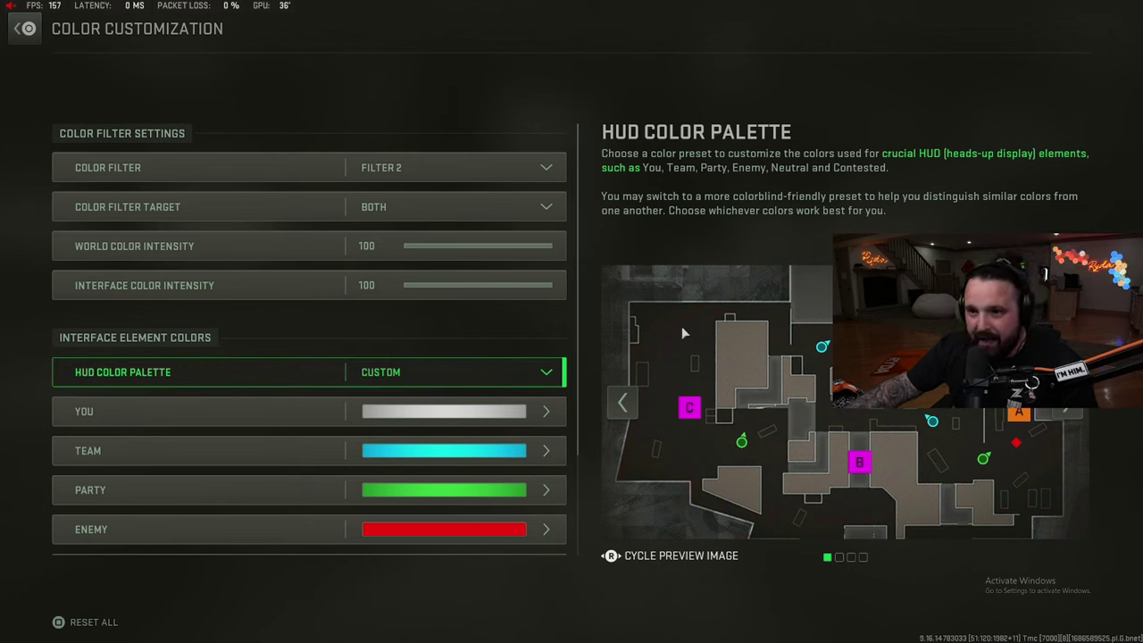
Step: Examine the color filter target options, the world and interface color intensities, and the interface element colors
left_click(376, 212)
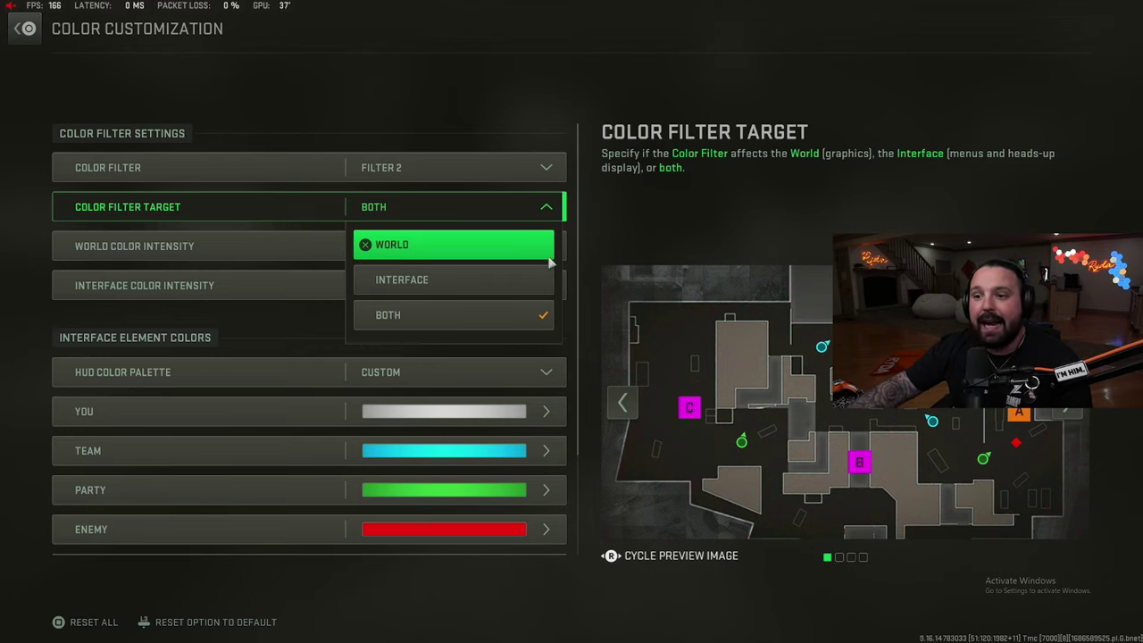
left_click(247, 243)
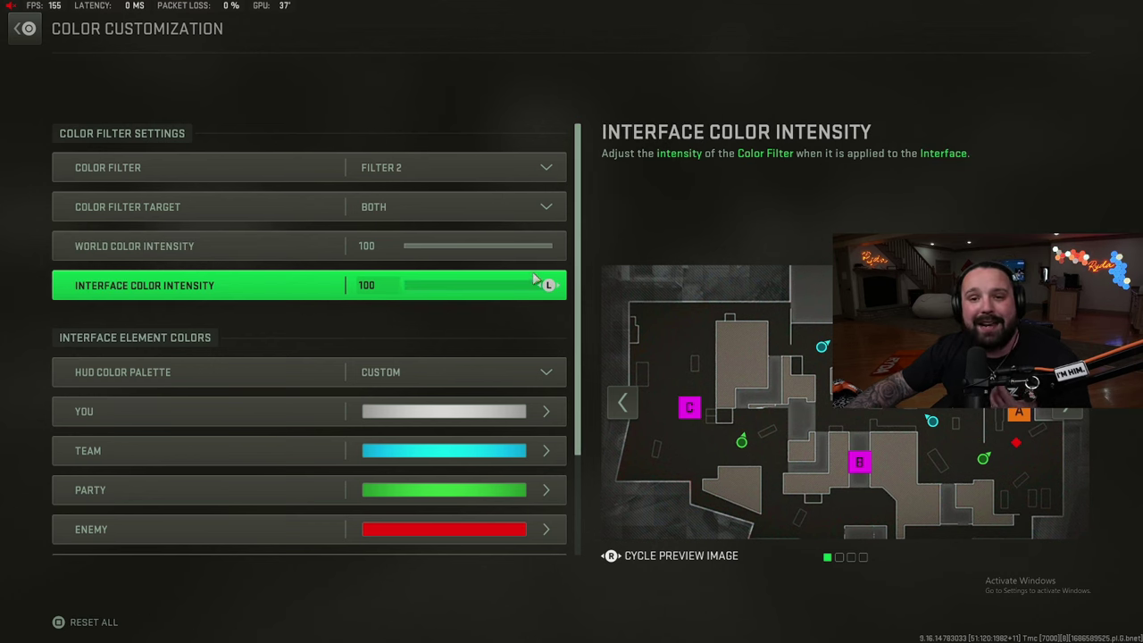
scroll(268, 326, "down", 3)
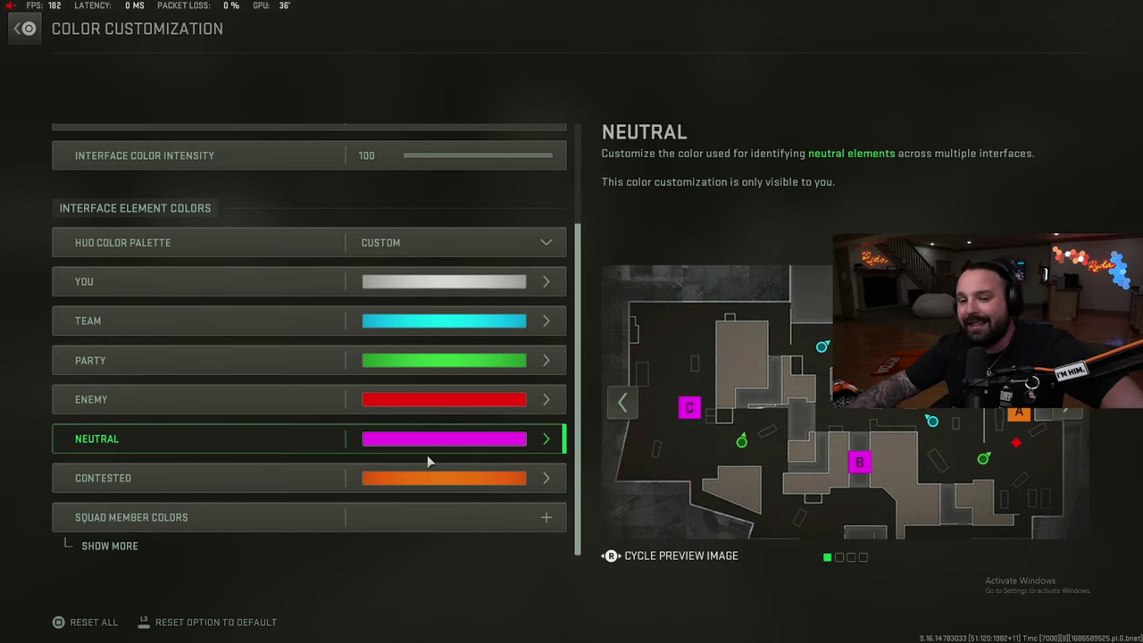
scroll(427, 461, "up", 3)
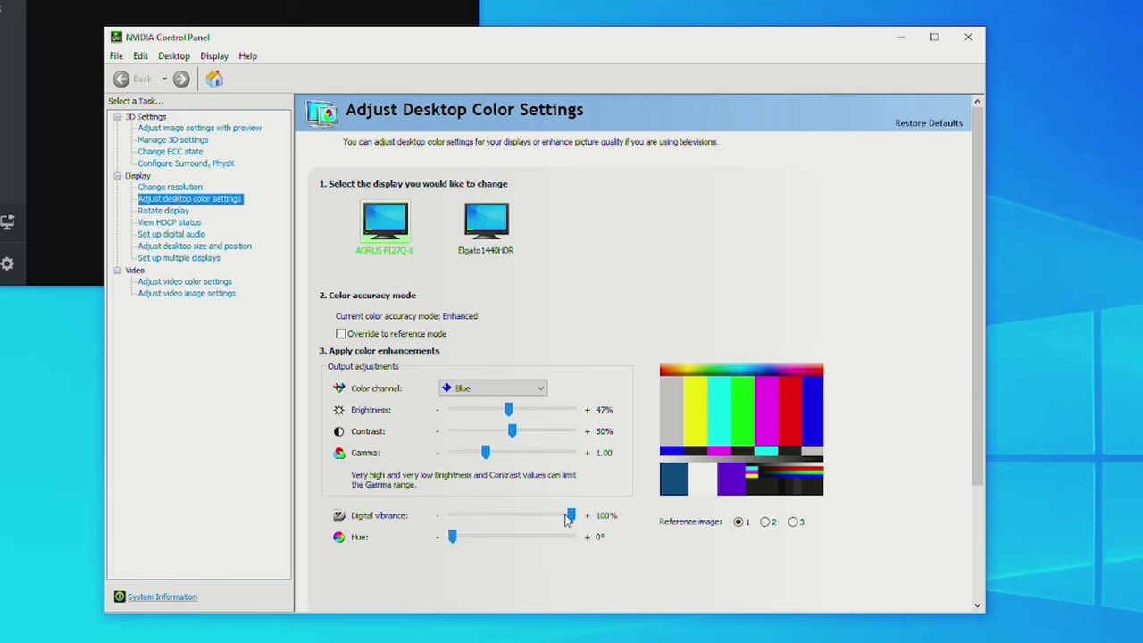
Step: Switch to NVIDIA Control Panel and adjust the AORUS FI27Q-X display's digital vibrance, trying 70% and 75% before raising it again
left_click_drag(572, 517, 512, 539)
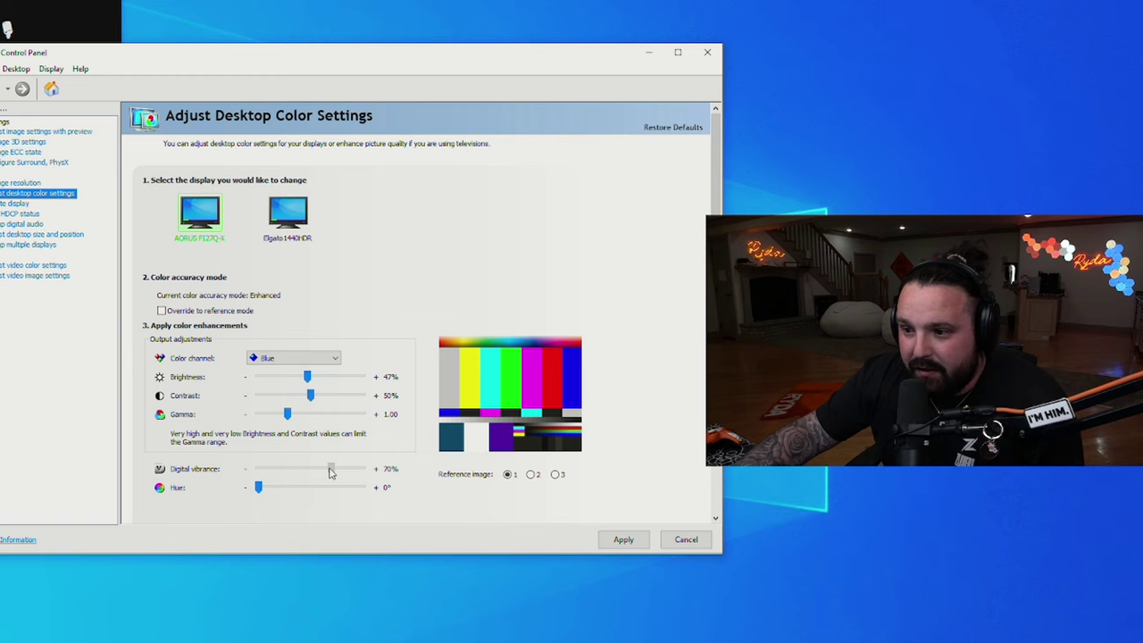
left_click_drag(329, 471, 301, 468)
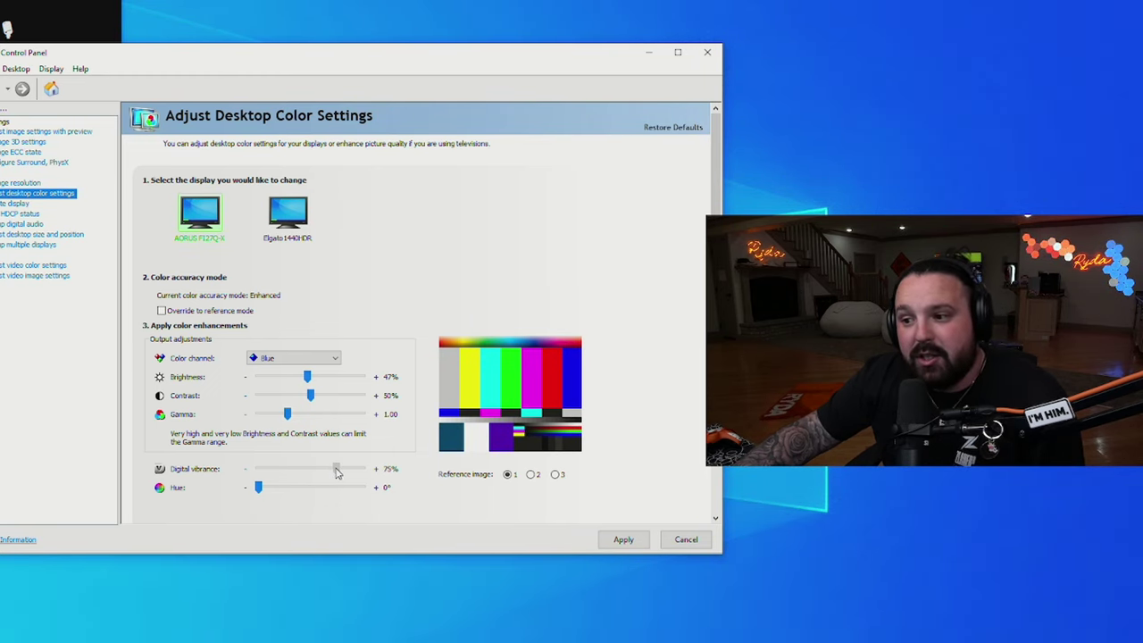
left_click_drag(337, 471, 363, 469)
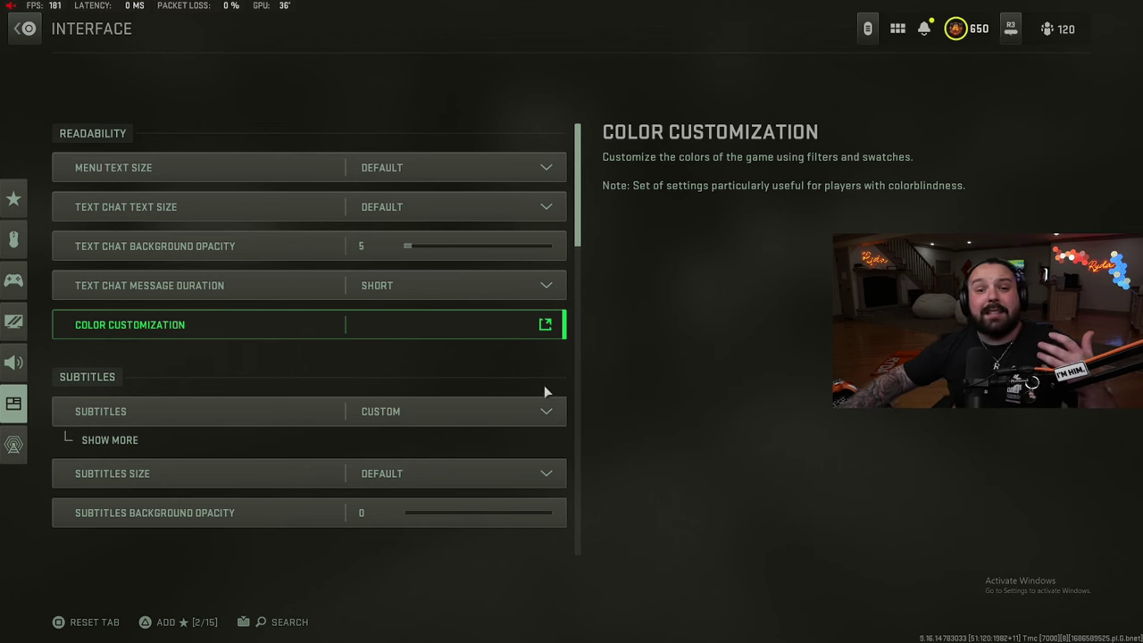
Step: Examine the Subtitles and HUD settings, from subtitle size through mini map, compass, hit markers, text chat and center dot scale
scroll(543, 384, "down", 5)
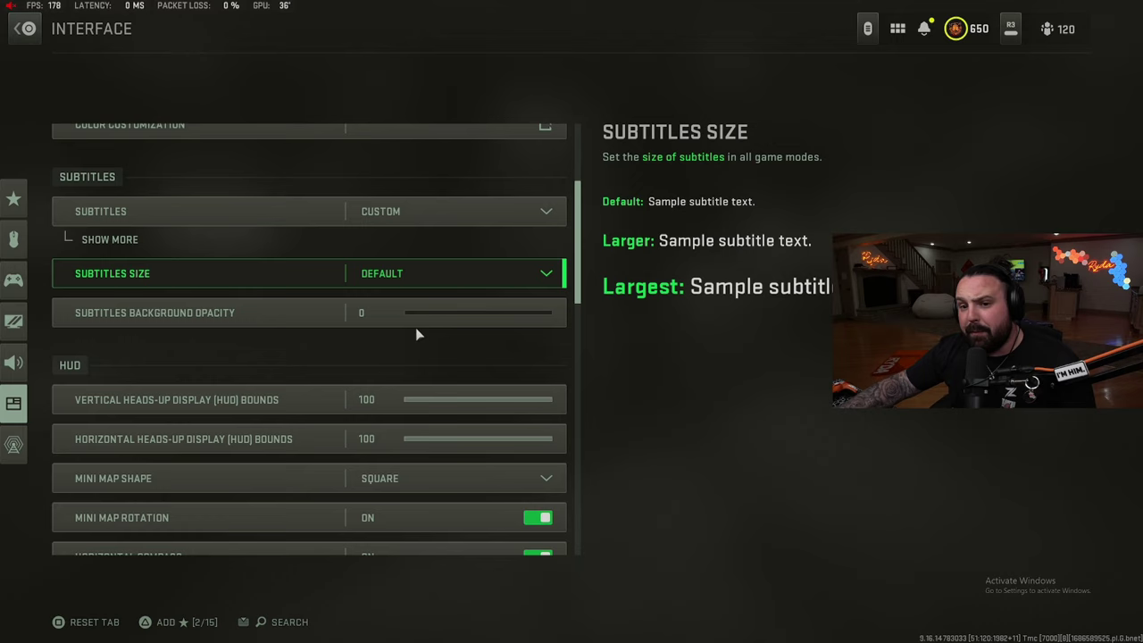
scroll(241, 310, "down", 2)
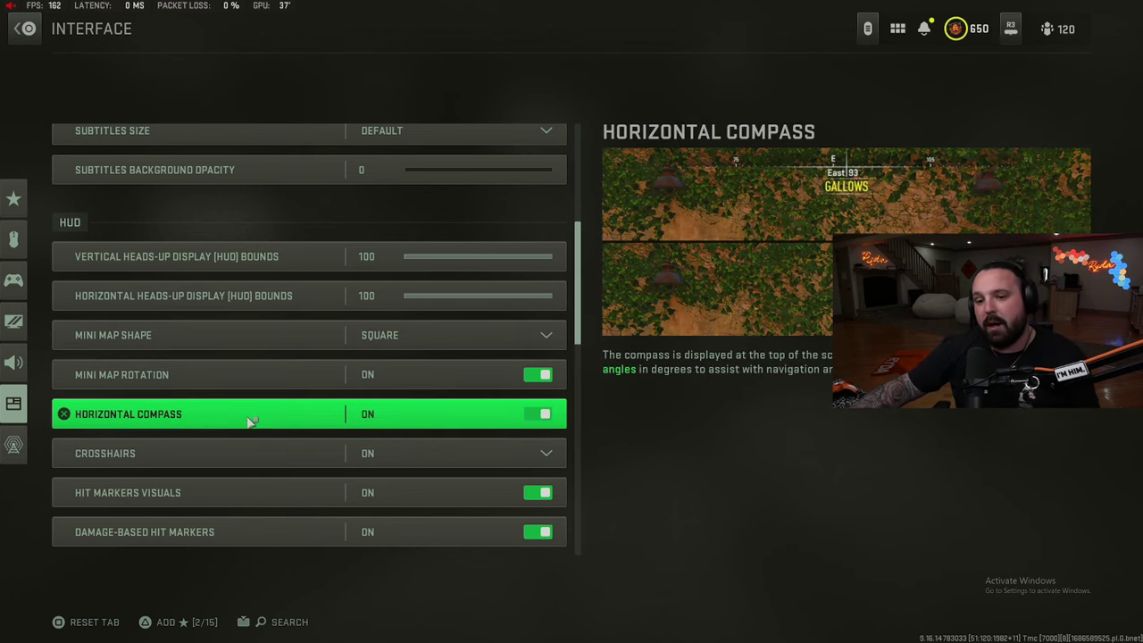
scroll(255, 427, "down", 1)
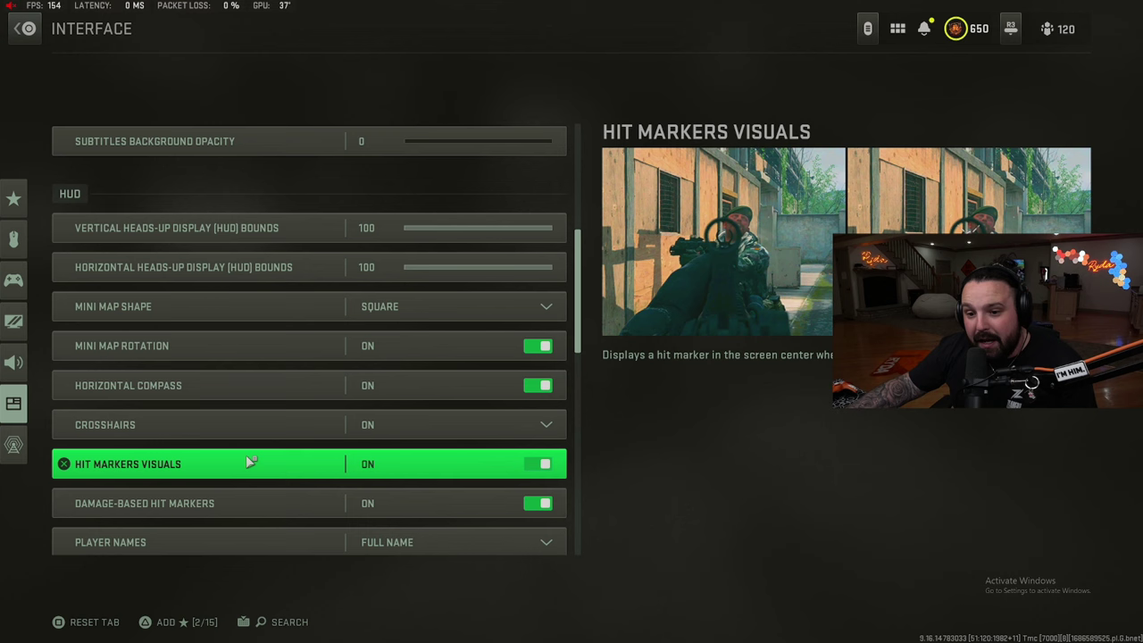
scroll(241, 460, "down", 1)
scroll(259, 445, "down", 1)
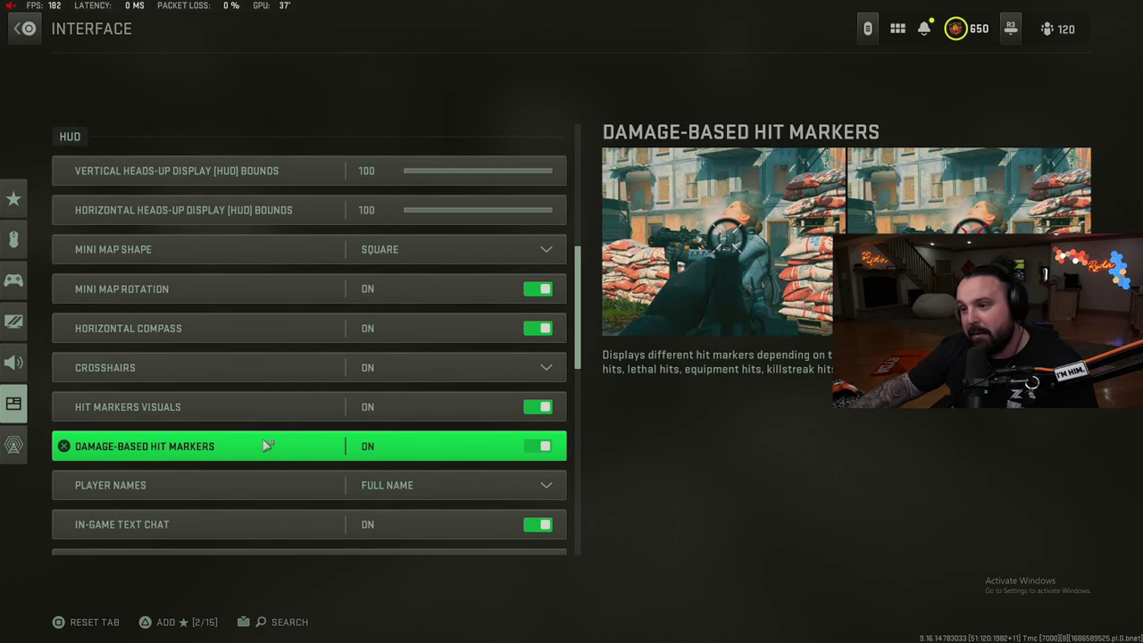
scroll(268, 456, "down", 1)
scroll(278, 466, "down", 1)
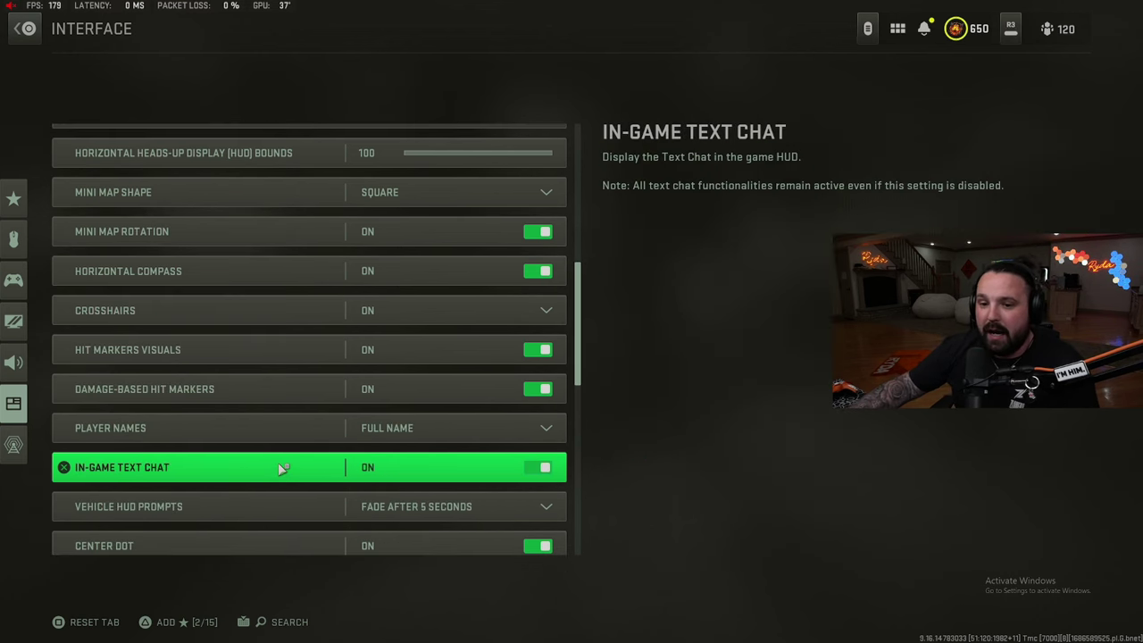
scroll(280, 467, "down", 1)
scroll(296, 414, "down", 1)
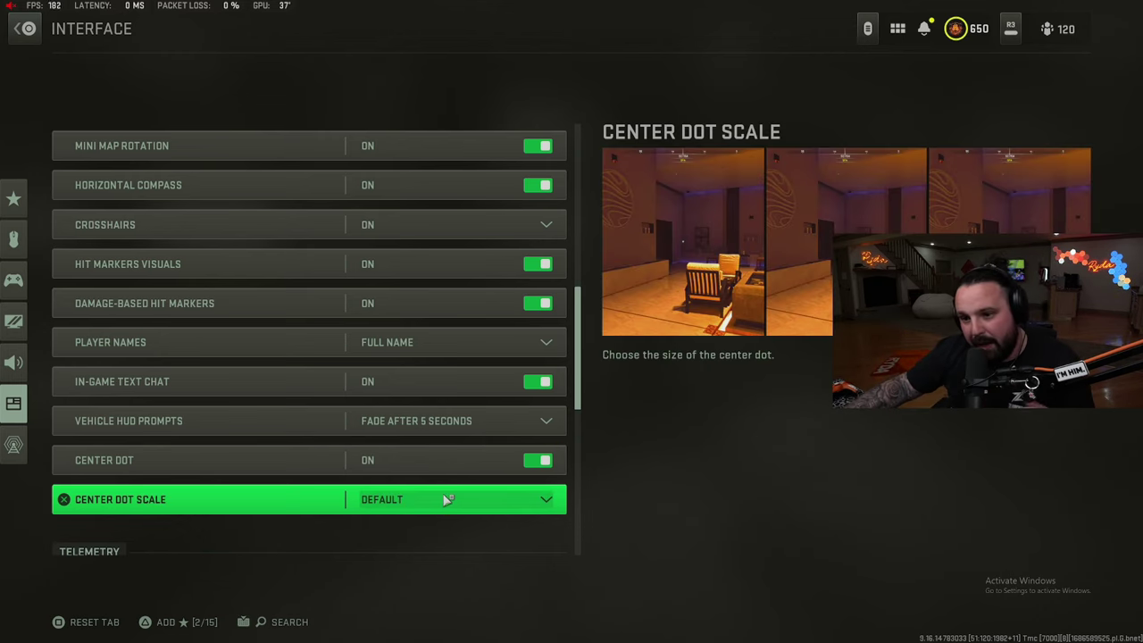
Step: Show the individual widget options of the custom Telemetry setting
scroll(446, 500, "down", 7)
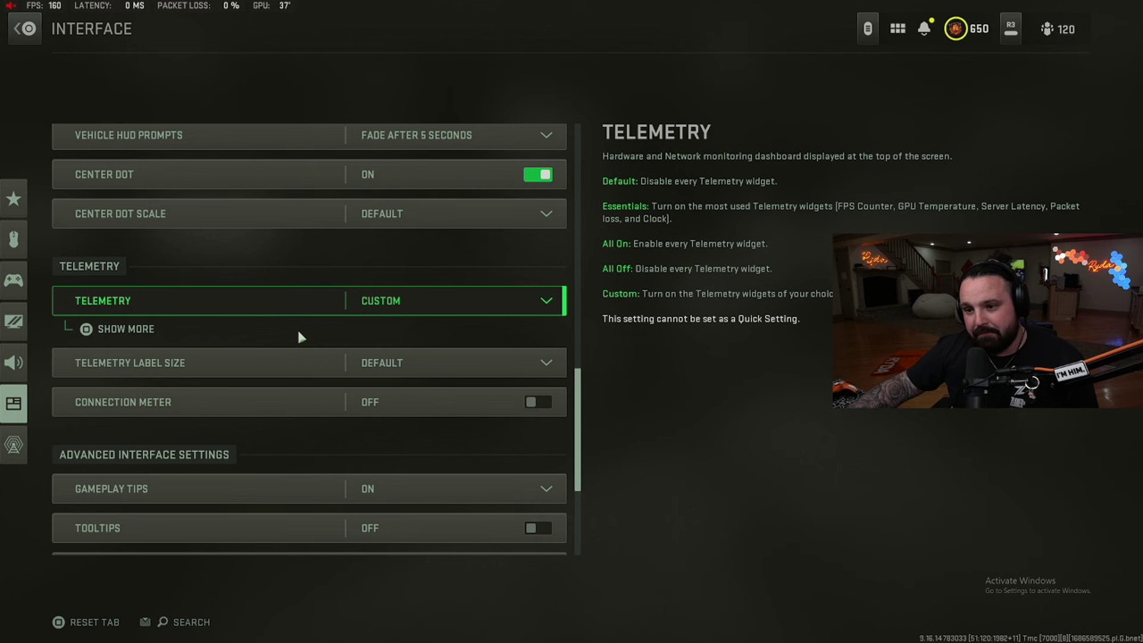
scroll(360, 312, "down", 2)
left_click(179, 270)
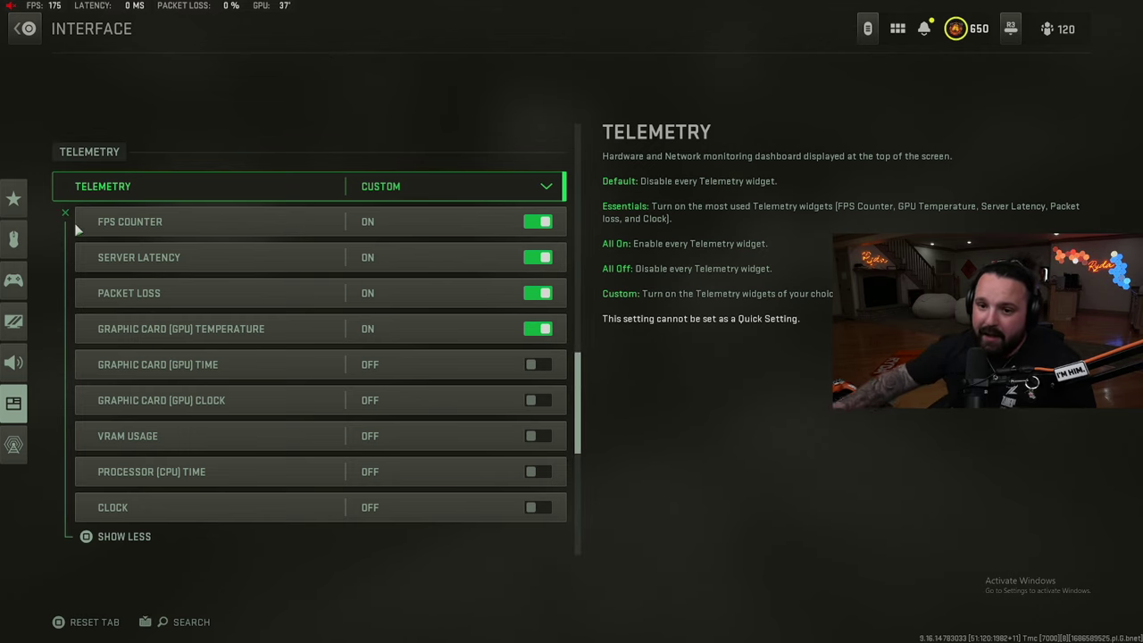
Step: Switch the Clock telemetry widget on and back off
scroll(297, 314, "down", 1)
left_click(536, 479)
left_click(534, 481)
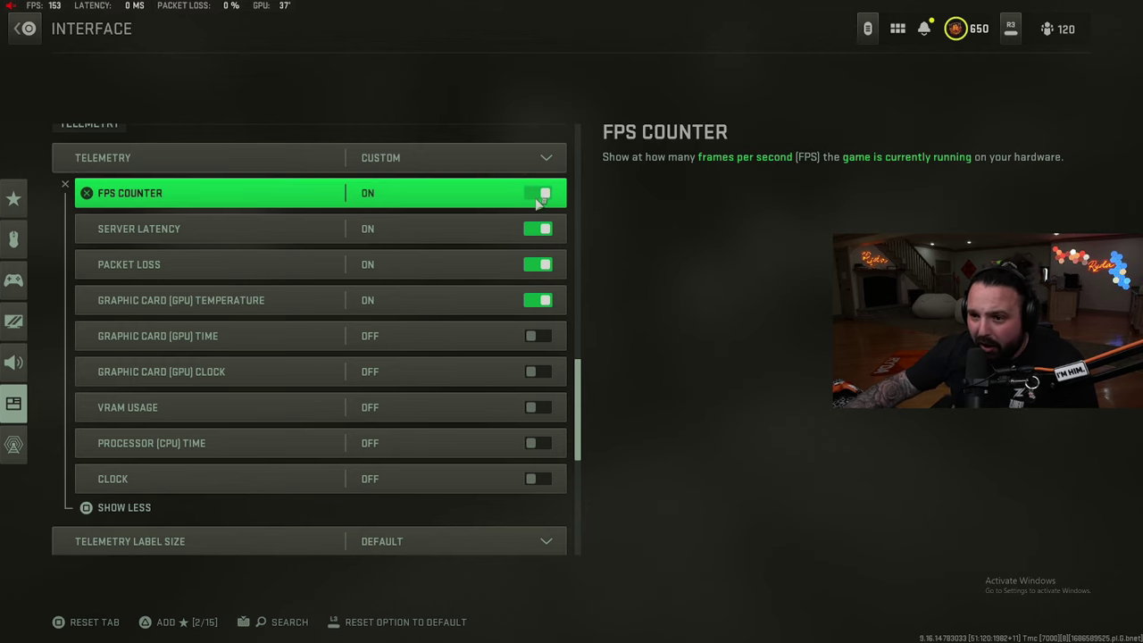
Step: Switch the Packet Loss and Graphic Card (GPU) Temperature telemetry widgets off and back on
left_click(525, 261)
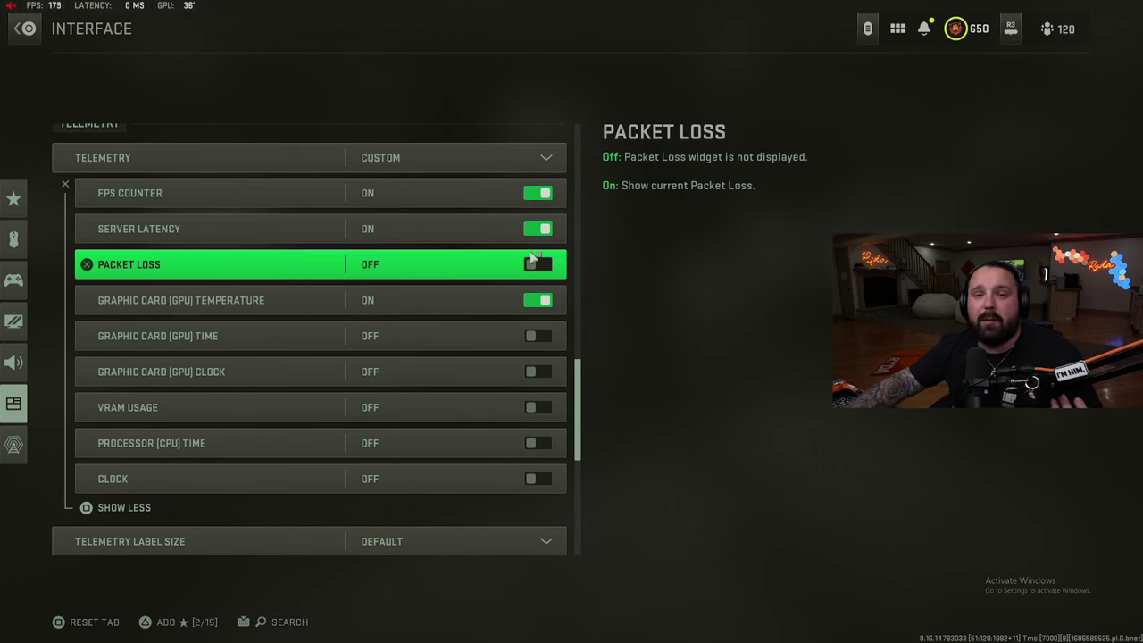
left_click(534, 300)
left_click(534, 264)
left_click(534, 300)
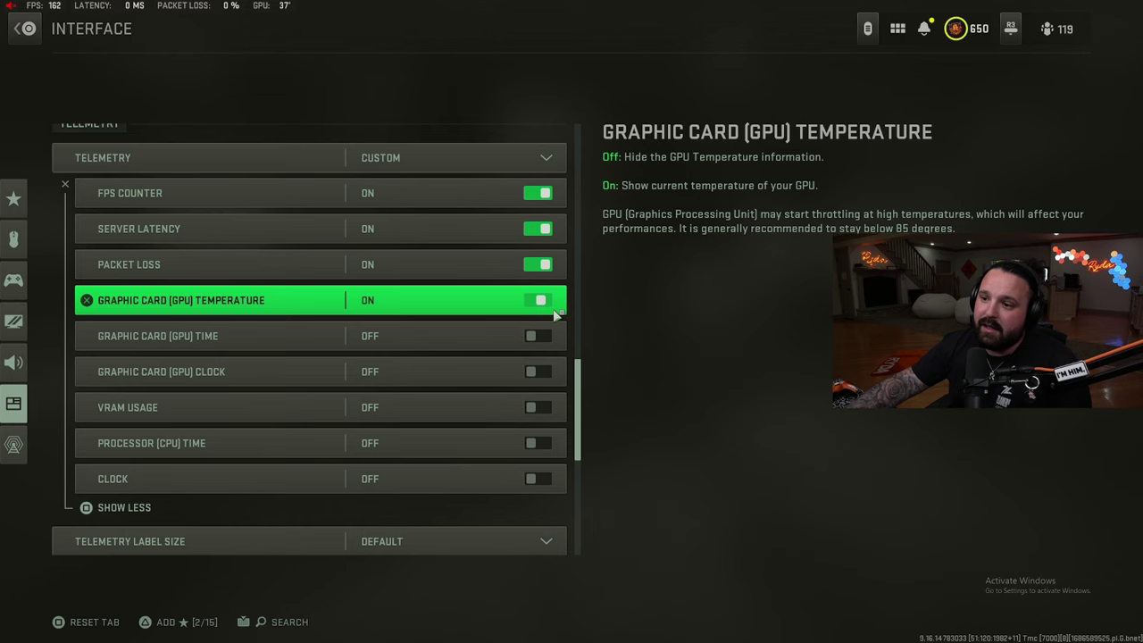
scroll(176, 265, "down", 5)
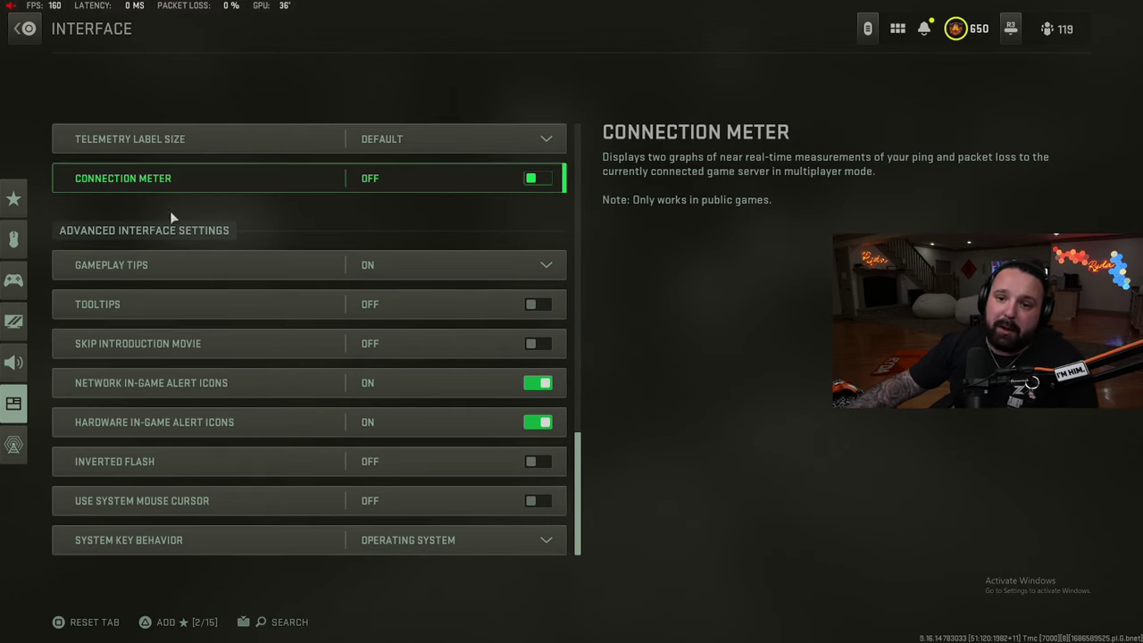